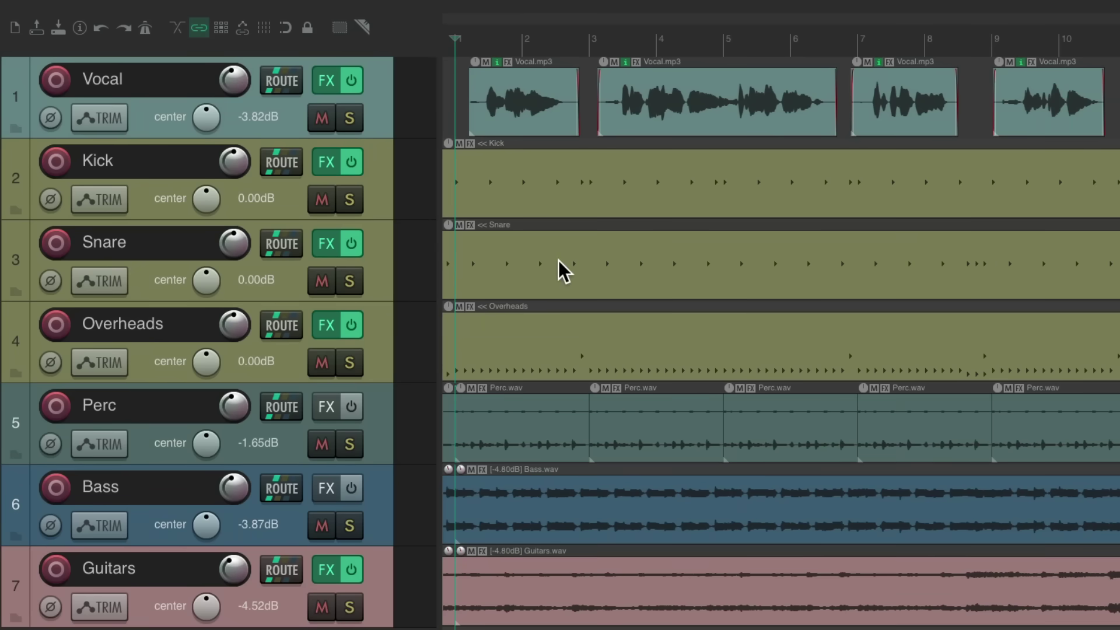
While playing the project, mute Vocal, Perc, Bass and Guitars so only Kick, Snare and Overheads remain
{"action": "key", "text": "space"}
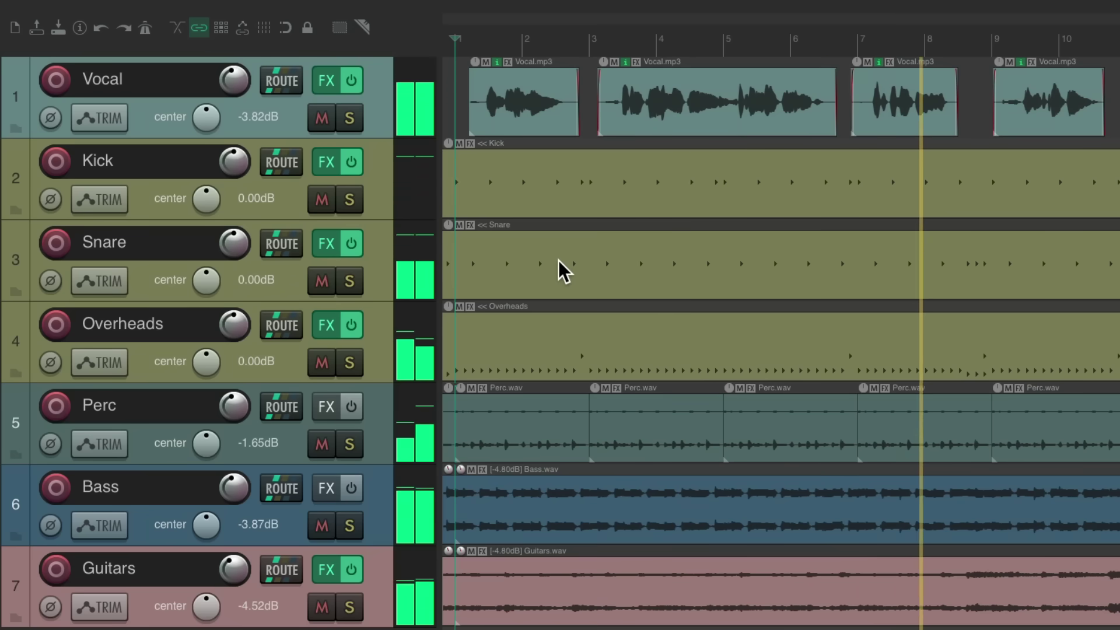
{"action": "key", "text": "space"}
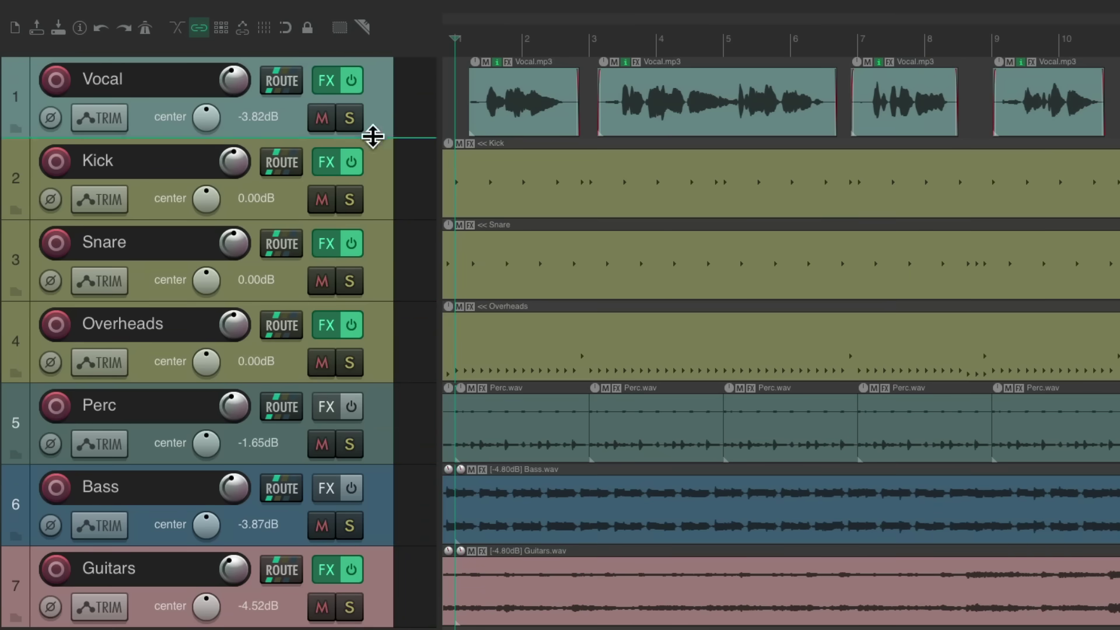
{"action": "left_click", "coordinate": [321, 119]}
{"action": "key", "text": "space"}
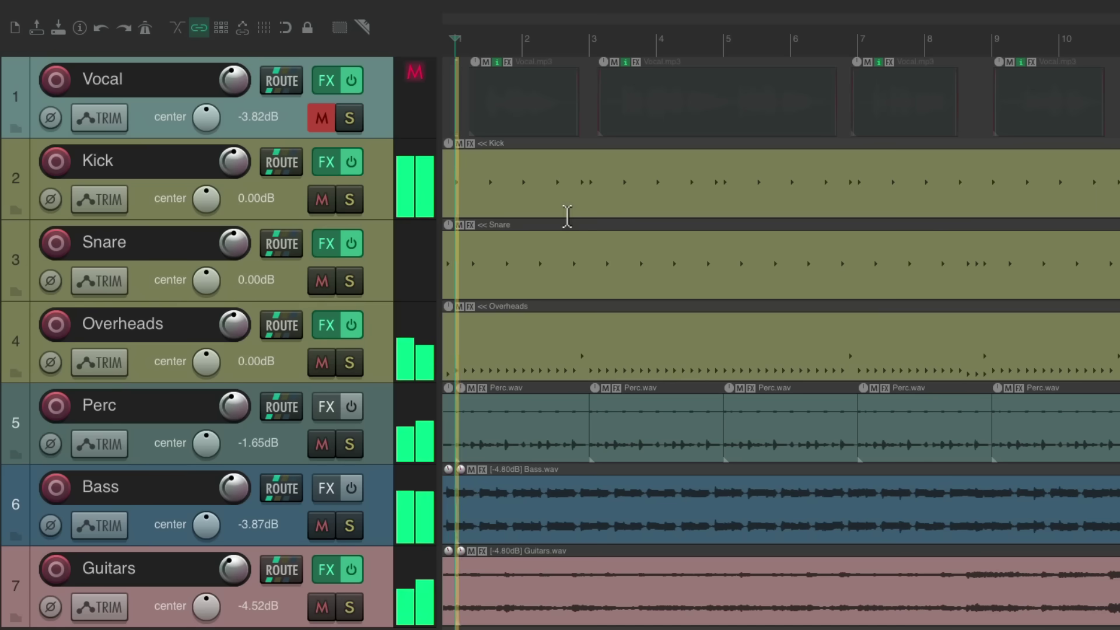
{"action": "left_click", "coordinate": [321, 444]}
{"action": "left_click", "coordinate": [321, 526]}
{"action": "left_click", "coordinate": [326, 605]}
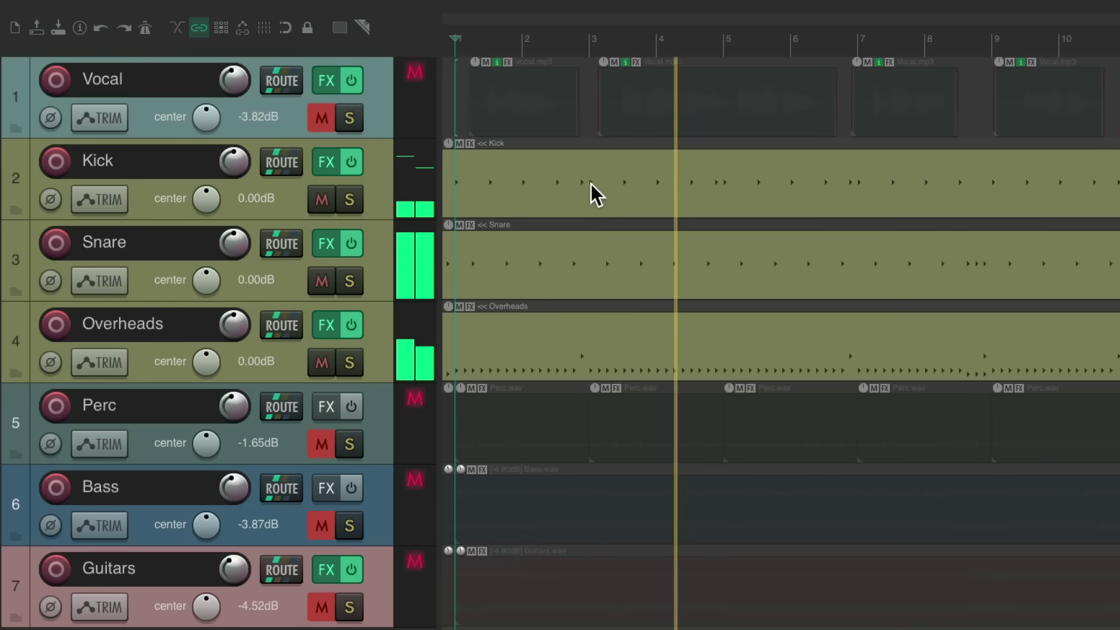
{"action": "key", "text": "space"}
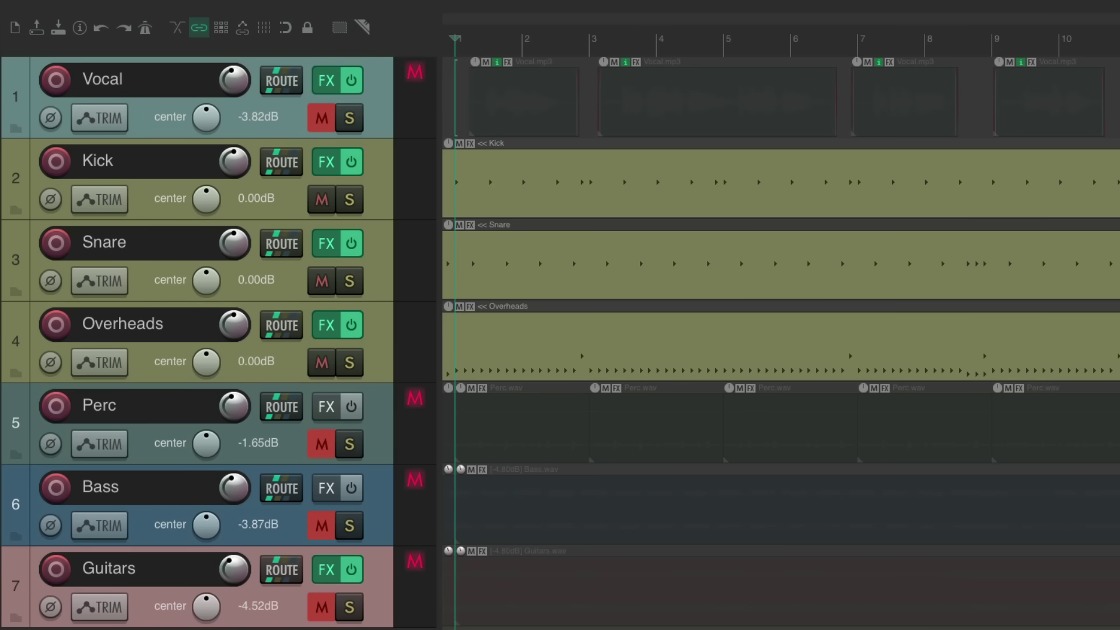
Insert a new track named Drumverb below Overheads
{"action": "left_click", "coordinate": [384, 343]}
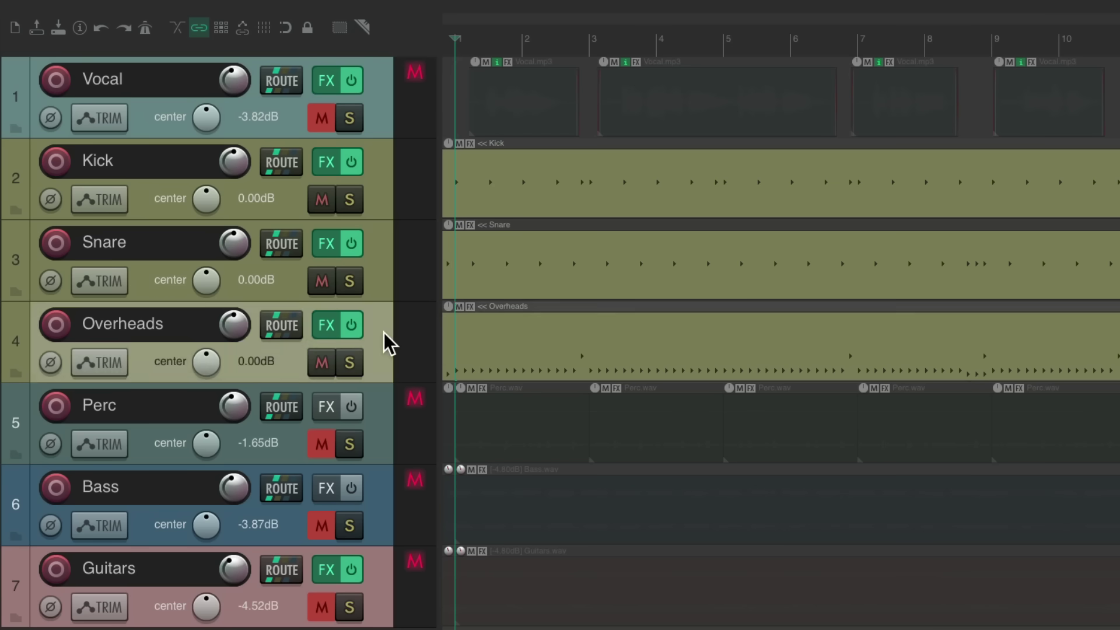
{"action": "key", "text": "ctrl+t"}
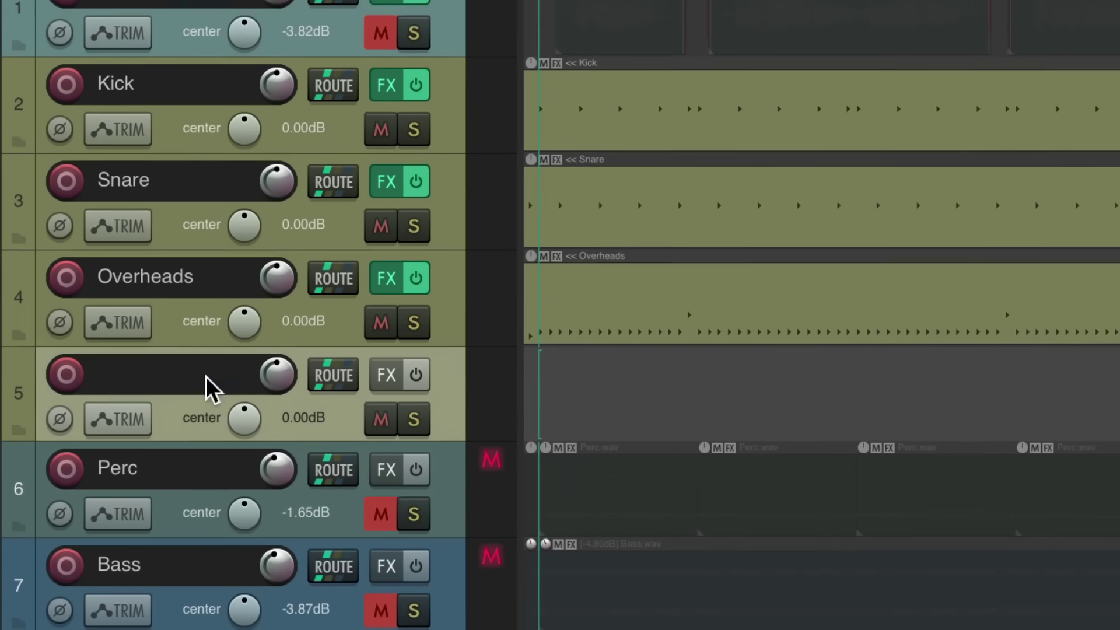
{"action": "double_click", "coordinate": [171, 406]}
{"action": "type", "text": "Dru"}
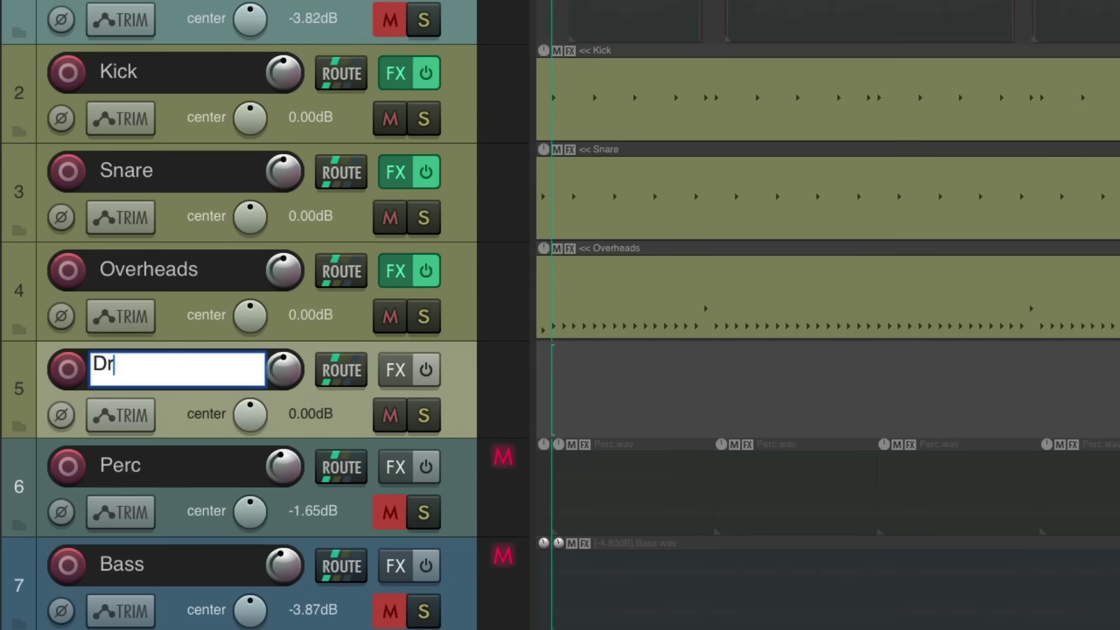
{"action": "type", "text": "mverb"}
{"action": "key", "text": "Return"}
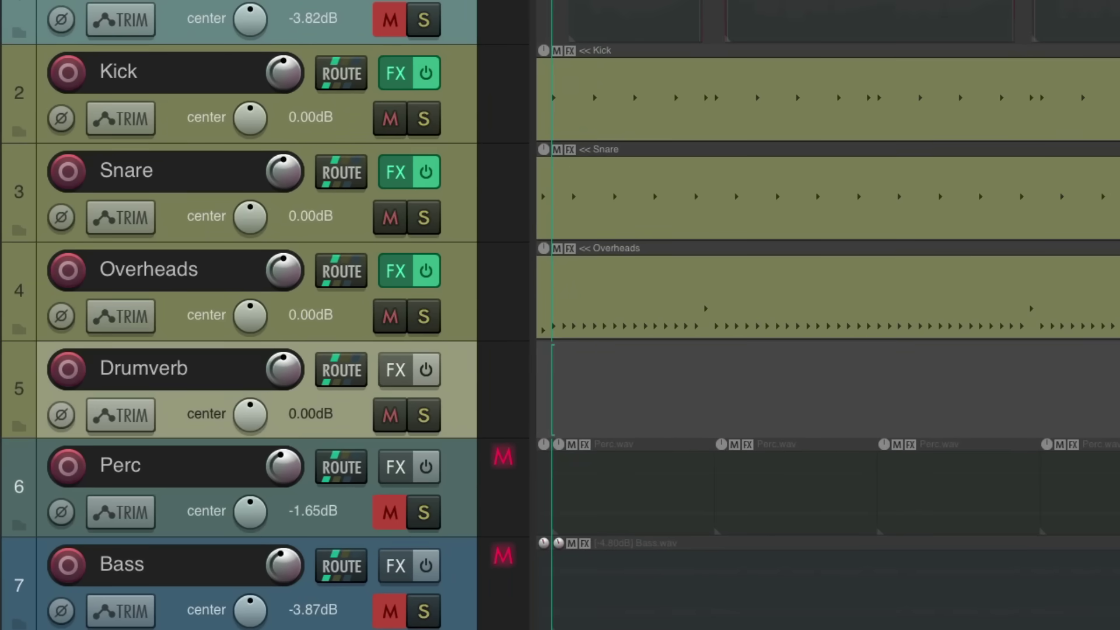
Load the Magic7 reverb onto Drumverb
{"action": "left_click", "coordinate": [394, 373]}
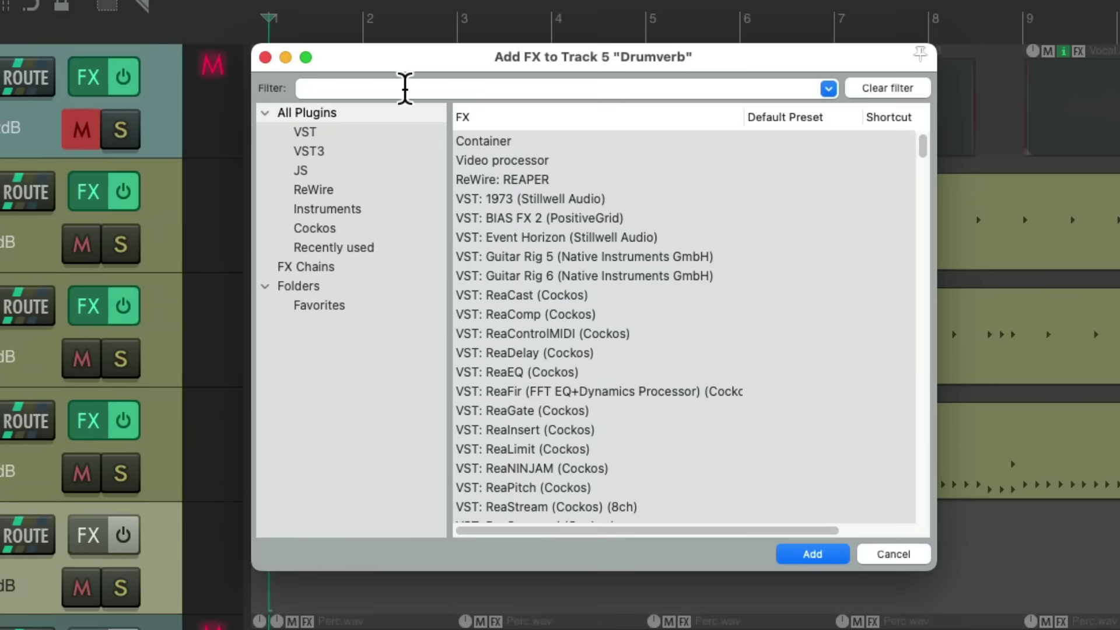
{"action": "type", "text": "magic"}
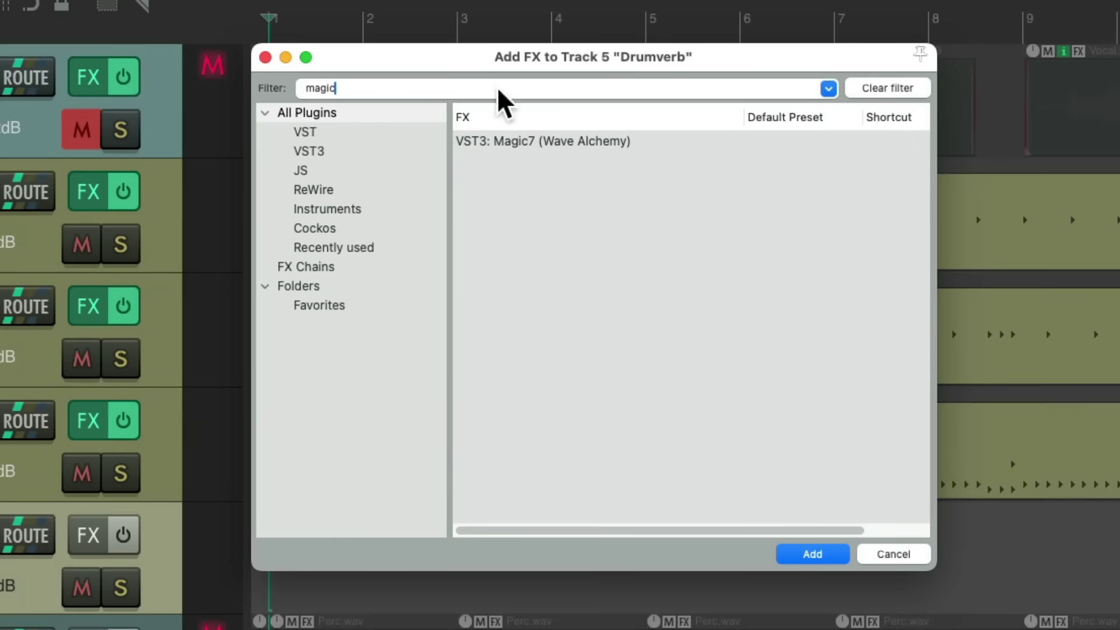
{"action": "double_click", "coordinate": [561, 145]}
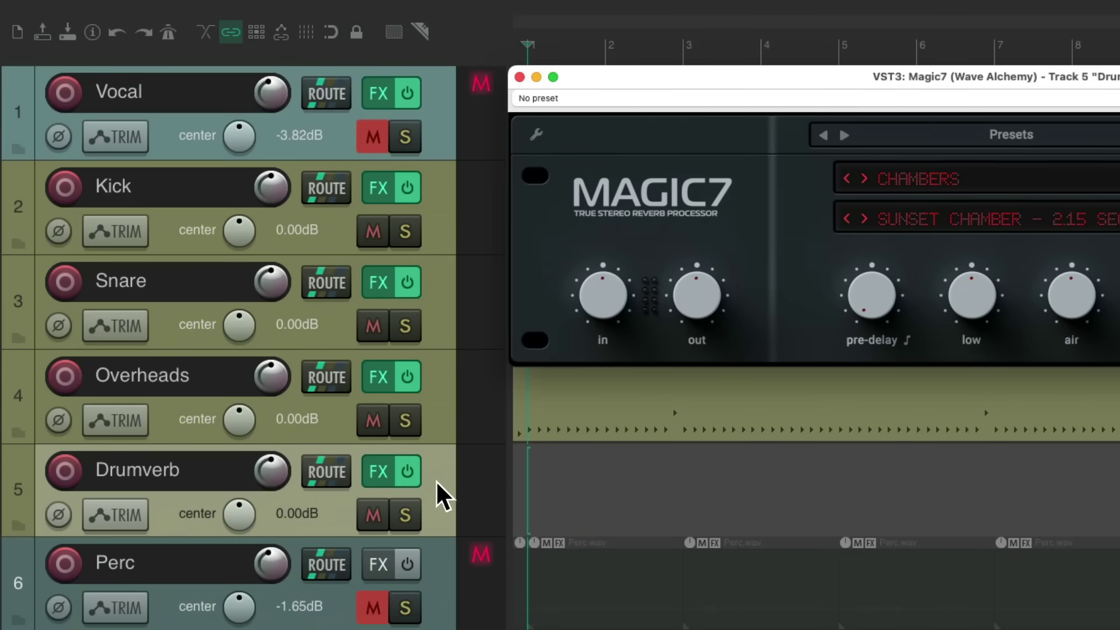
Send Kick to Drumverb at -9.19 dB and Snare at -8.26 dB
{"action": "left_click_drag", "start_coordinate": [328, 200], "coordinate": [441, 496]}
{"action": "left_click_drag", "start_coordinate": [452, 441], "coordinate": [535, 441]}
{"action": "left_click", "coordinate": [445, 379]}
{"action": "left_click_drag", "start_coordinate": [331, 291], "coordinate": [358, 485]}
{"action": "left_click_drag", "start_coordinate": [367, 437], "coordinate": [453, 442]}
{"action": "left_click", "coordinate": [361, 376]}
Send Overheads to Drumverb at -12.53 dB and set Magic7's mix to 100% wet
{"action": "left_click_drag", "start_coordinate": [343, 388], "coordinate": [341, 512]}
{"action": "left_click_drag", "start_coordinate": [355, 474], "coordinate": [430, 475]}
{"action": "left_click", "coordinate": [349, 414]}
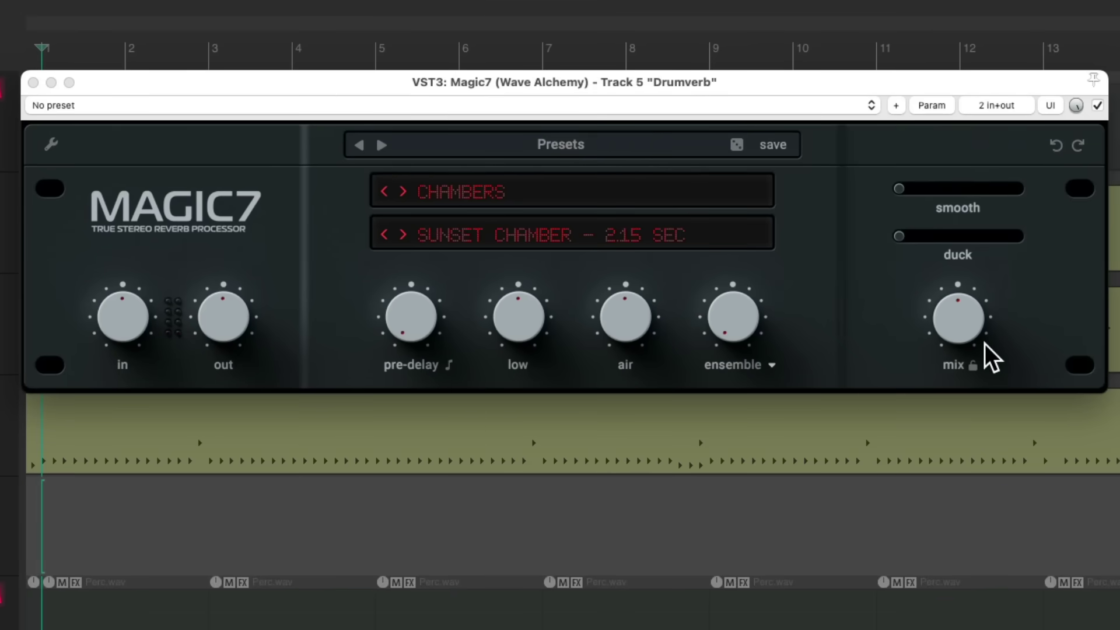
{"action": "left_click_drag", "start_coordinate": [977, 345], "coordinate": [975, 220]}
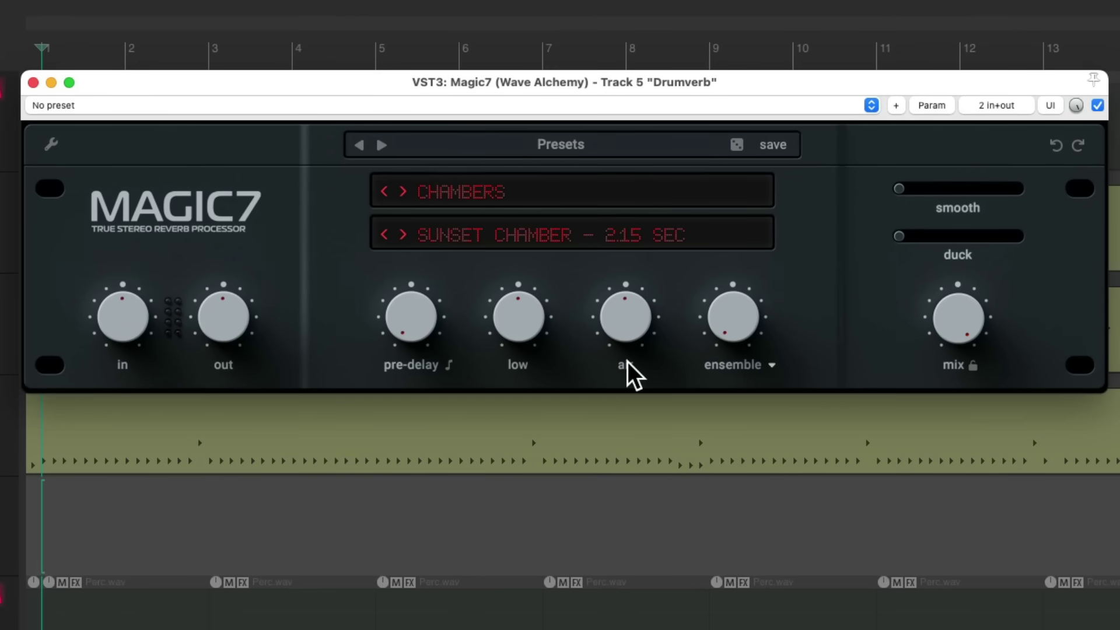
While playing, browse the CHAMBERS presets, then switch Magic7 to the PLATES 1 bank's Snare Plate B 1.0 sec
{"action": "key", "text": "space"}
{"action": "left_click", "coordinate": [490, 195]}
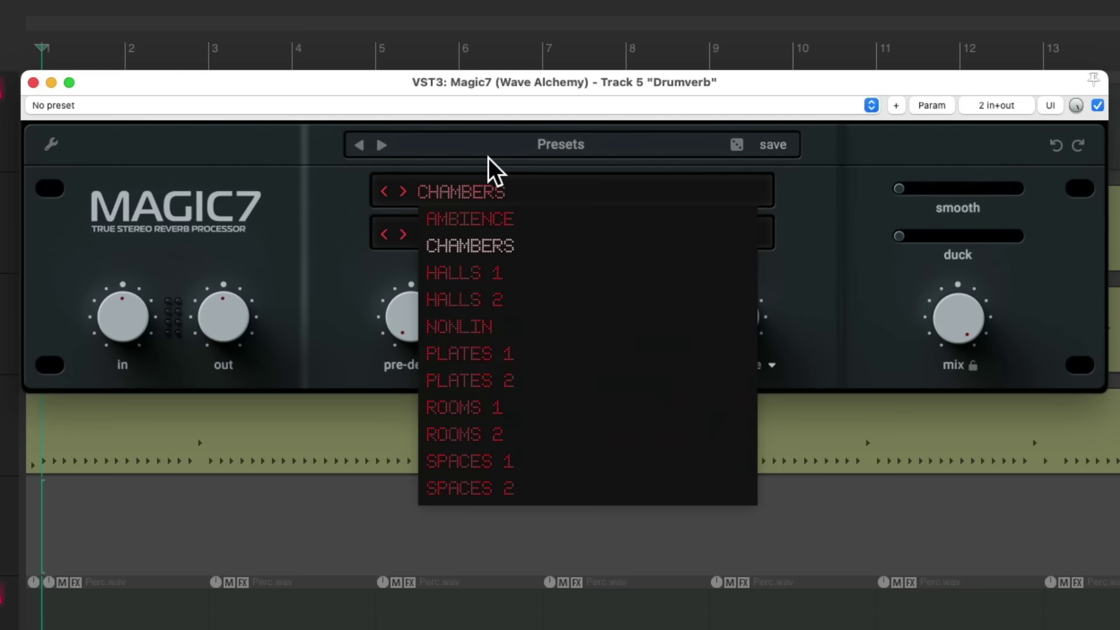
{"action": "left_click", "coordinate": [490, 183]}
{"action": "left_click", "coordinate": [479, 233]}
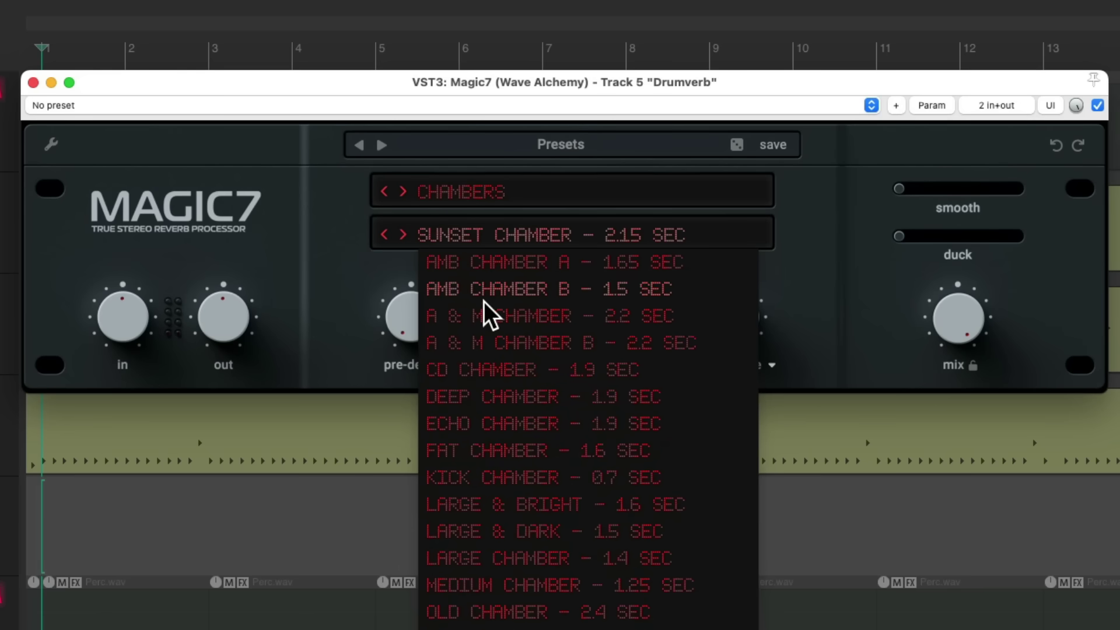
{"action": "left_click", "coordinate": [350, 292]}
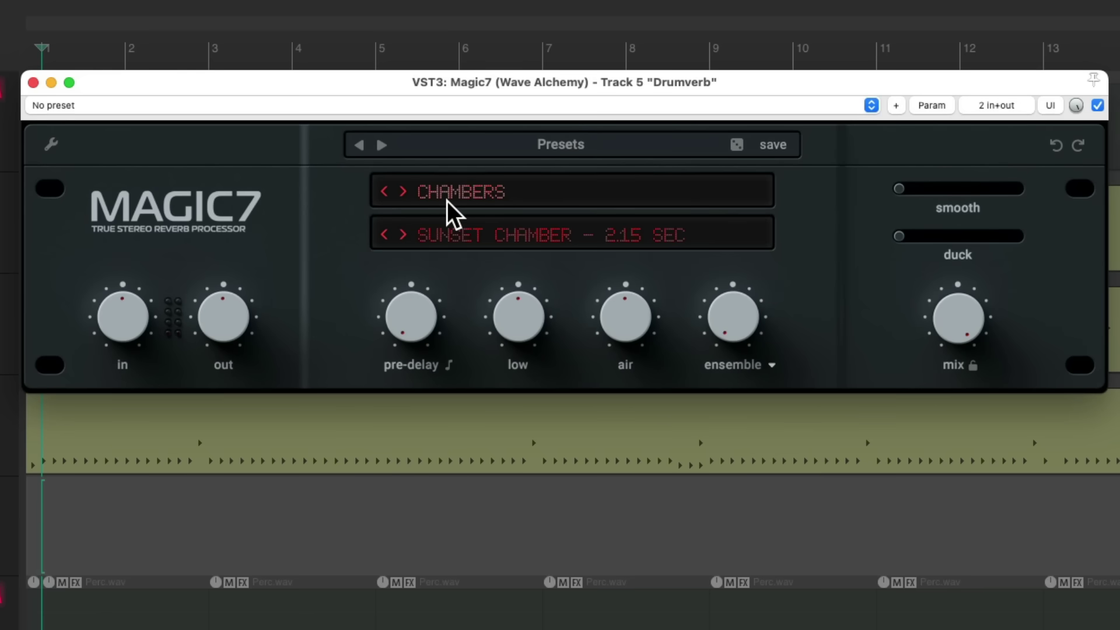
{"action": "left_click", "coordinate": [465, 195]}
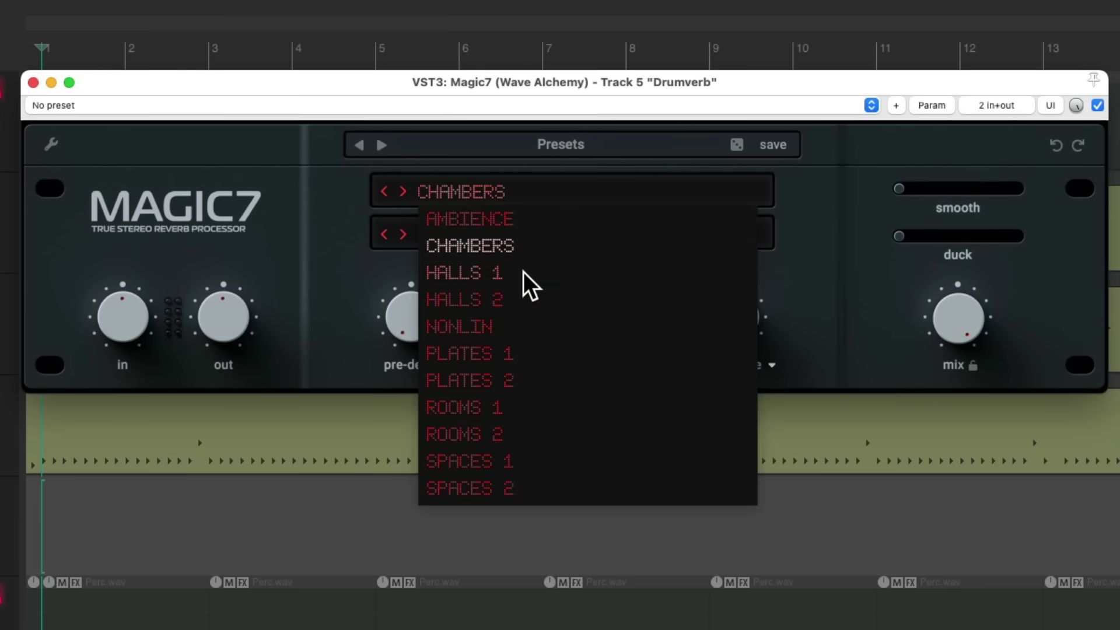
{"action": "left_click", "coordinate": [518, 353]}
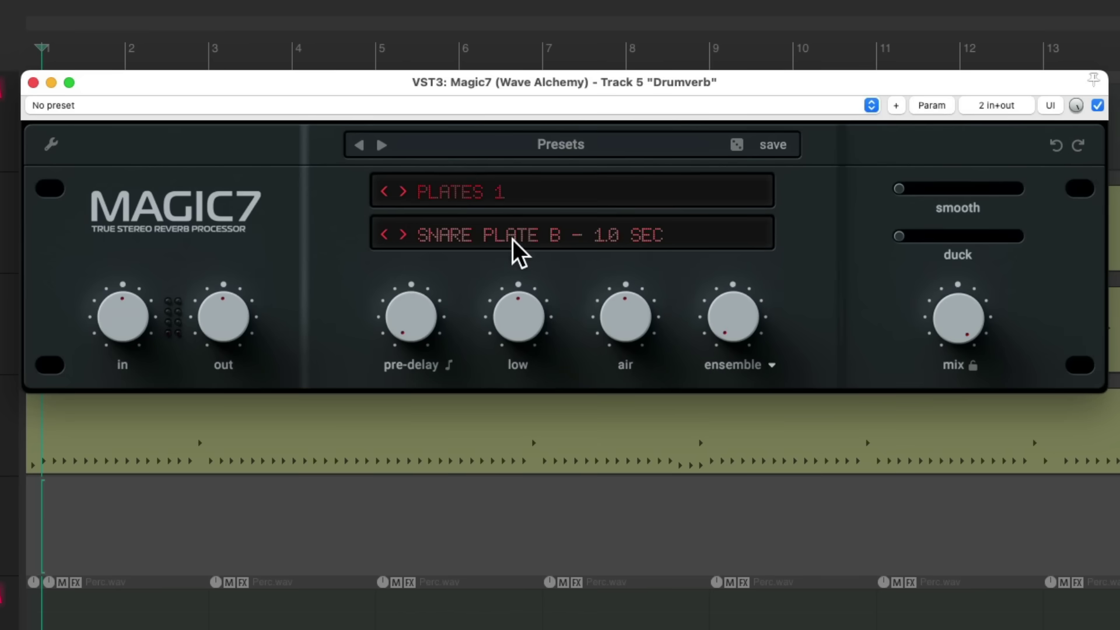
{"action": "key", "text": "space"}
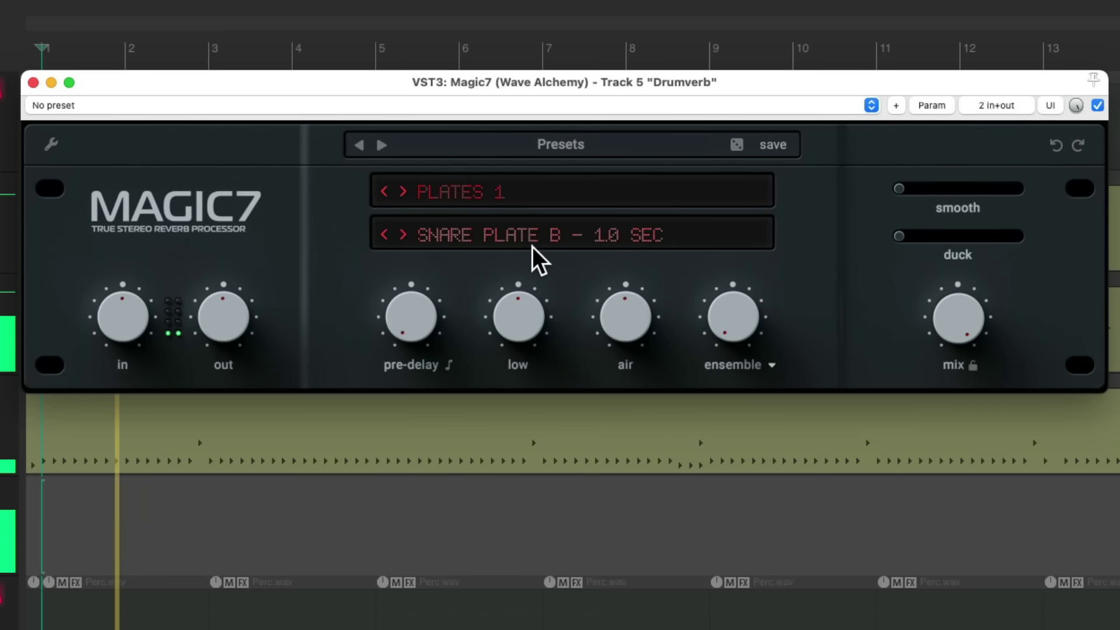
Raise Magic7's ensemble modulation amount to 45% while listening
{"action": "key", "text": "space"}
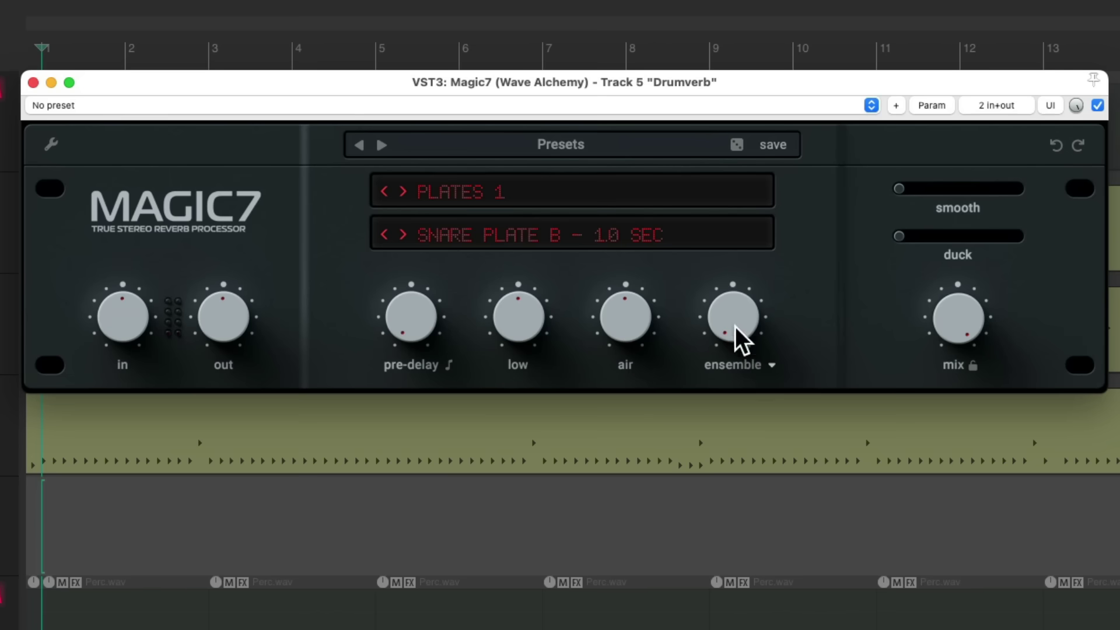
{"action": "left_click_drag", "start_coordinate": [733, 321], "coordinate": [718, 469]}
{"action": "key", "text": "space"}
{"action": "key", "text": "space"}
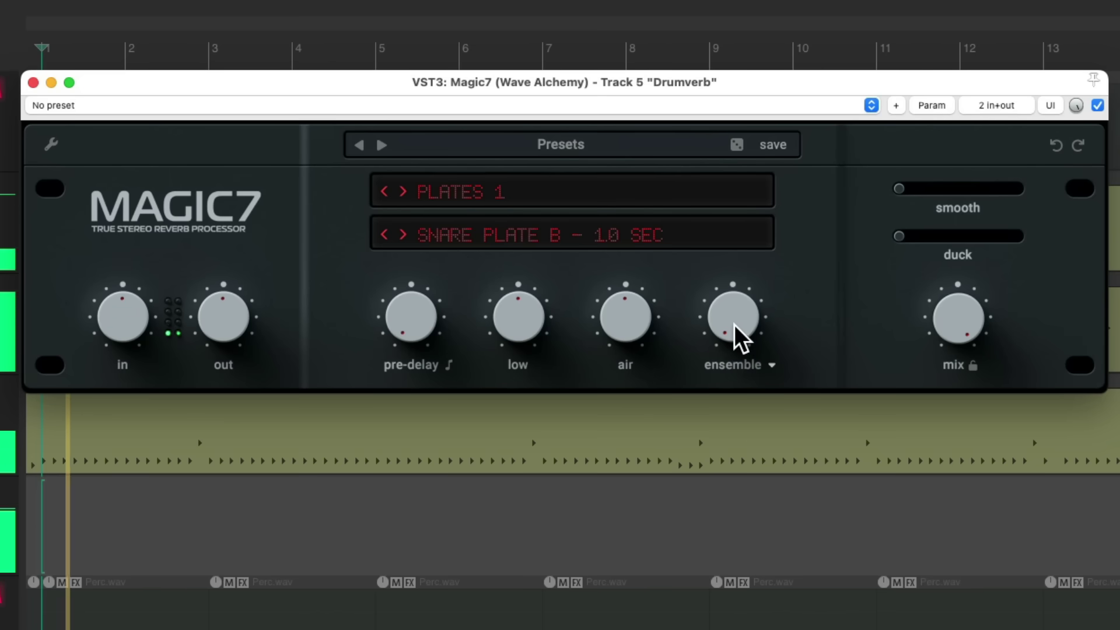
{"action": "left_click_drag", "start_coordinate": [733, 324], "coordinate": [743, 233]}
Try flux modulation at maximum, then switch the modulation mode back to ensemble
{"action": "left_click", "coordinate": [743, 368]}
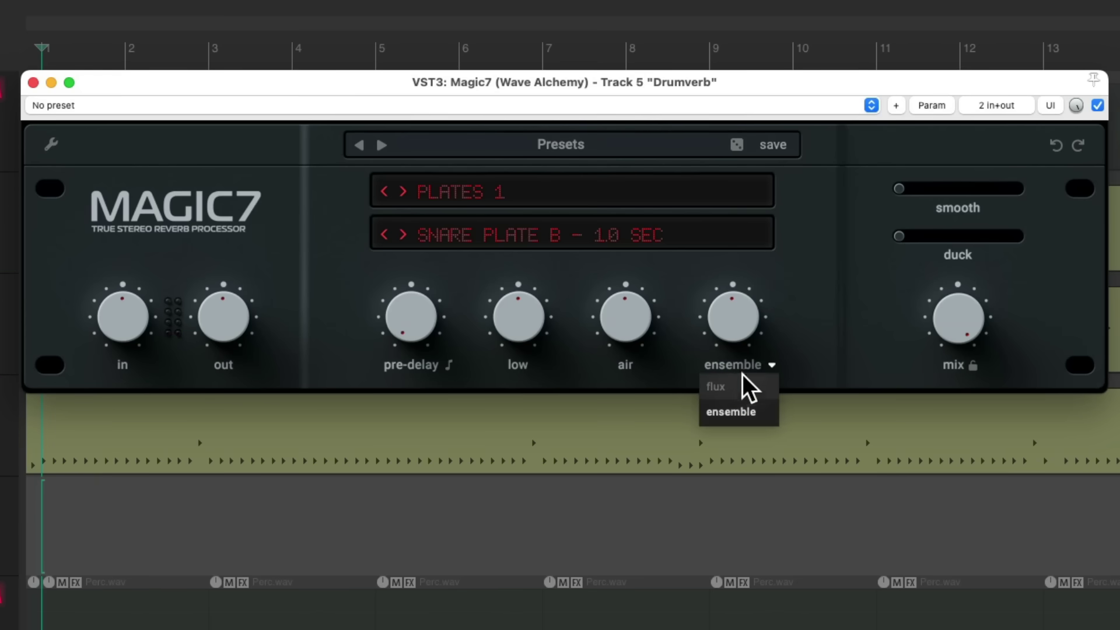
{"action": "left_click", "coordinate": [735, 382]}
{"action": "left_click_drag", "start_coordinate": [740, 324], "coordinate": [743, 192]}
{"action": "key", "text": "space"}
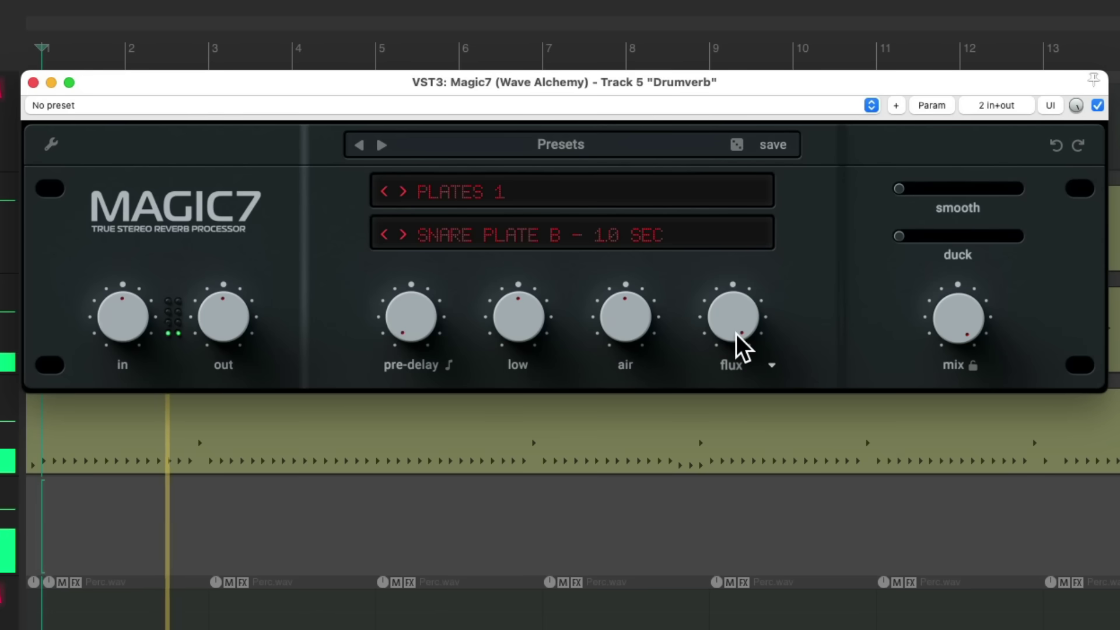
{"action": "key", "text": "space"}
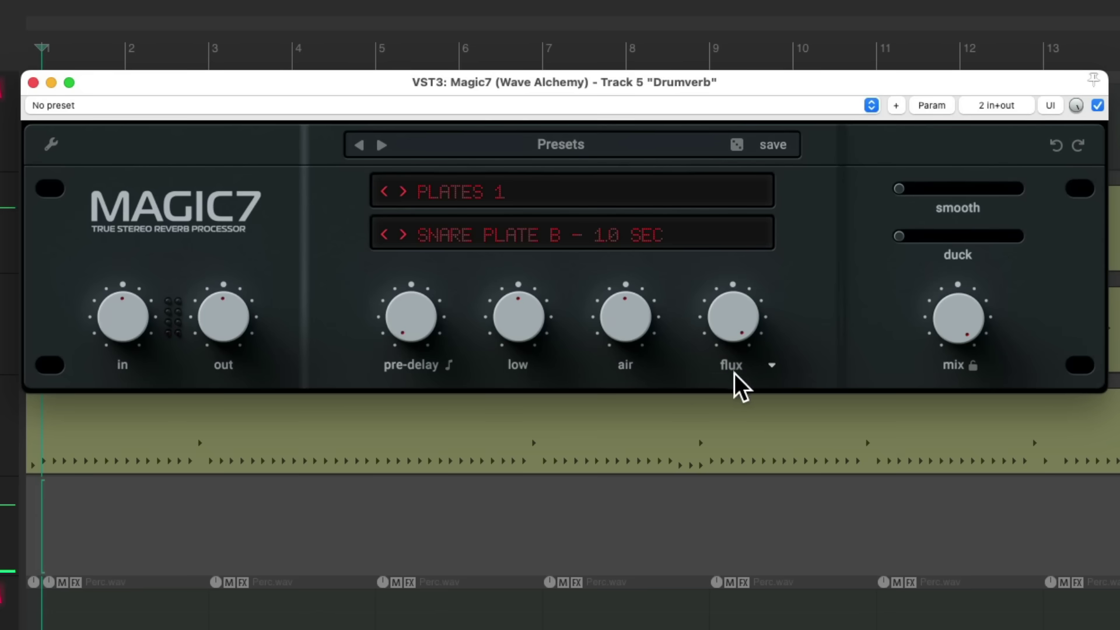
{"action": "left_click", "coordinate": [734, 371]}
{"action": "left_click", "coordinate": [740, 408]}
{"action": "key", "text": "space"}
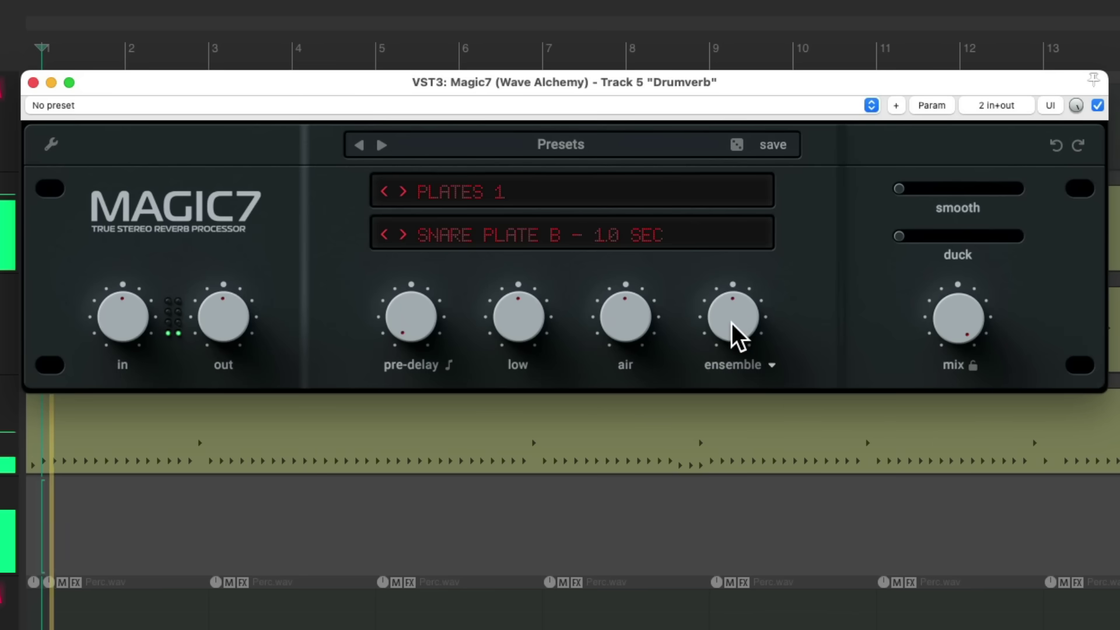
{"action": "key", "text": "space"}
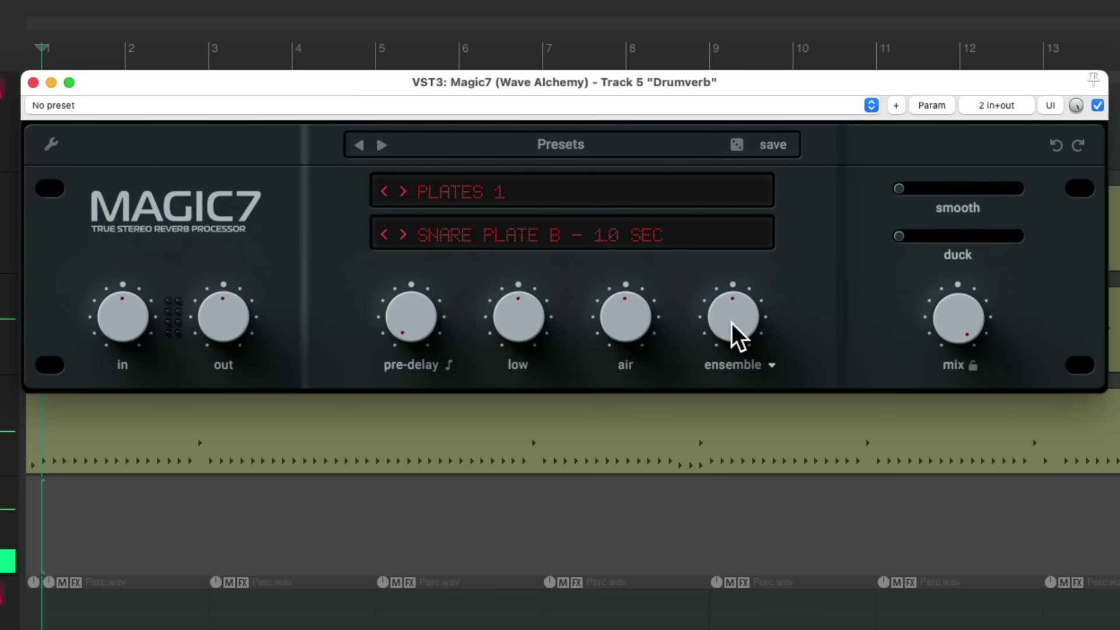
Adjust the pre-delay to about 80 ms, passing through 90 and 98 ms
{"action": "left_click_drag", "start_coordinate": [411, 311], "coordinate": [422, 177]}
{"action": "key", "text": "space"}
{"action": "left_click_drag", "start_coordinate": [411, 317], "coordinate": [411, 310]}
{"action": "left_click_drag", "start_coordinate": [425, 331], "coordinate": [411, 325]}
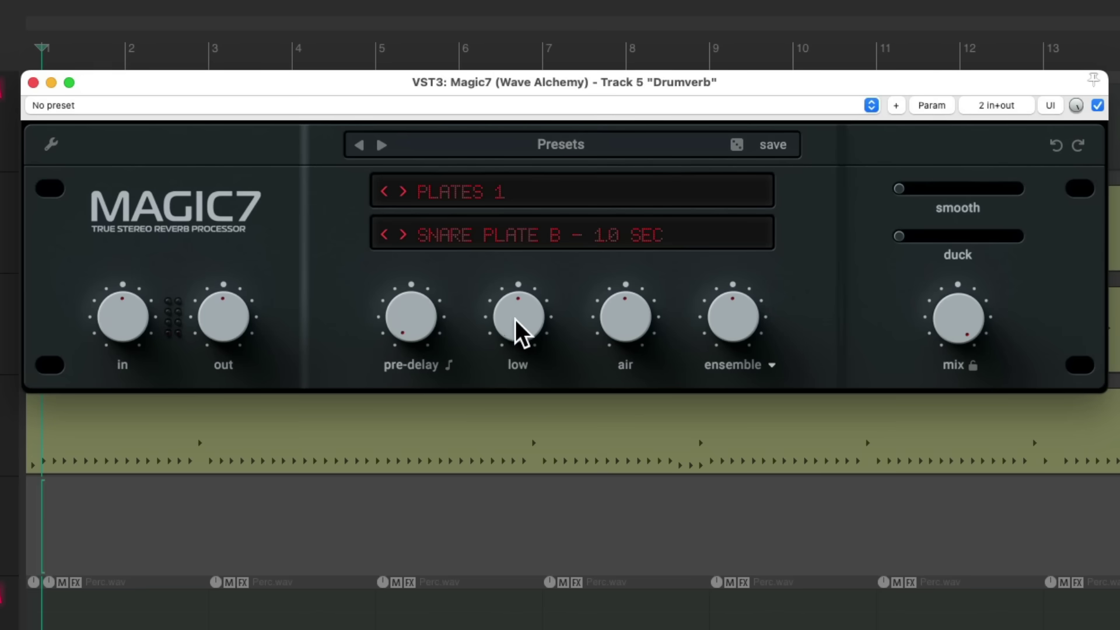
Switch to the ROOMS 1 bank and try Blue Room, Center Room, Deep Stone and Heavy Room 0.6 sec
{"action": "left_click", "coordinate": [454, 193]}
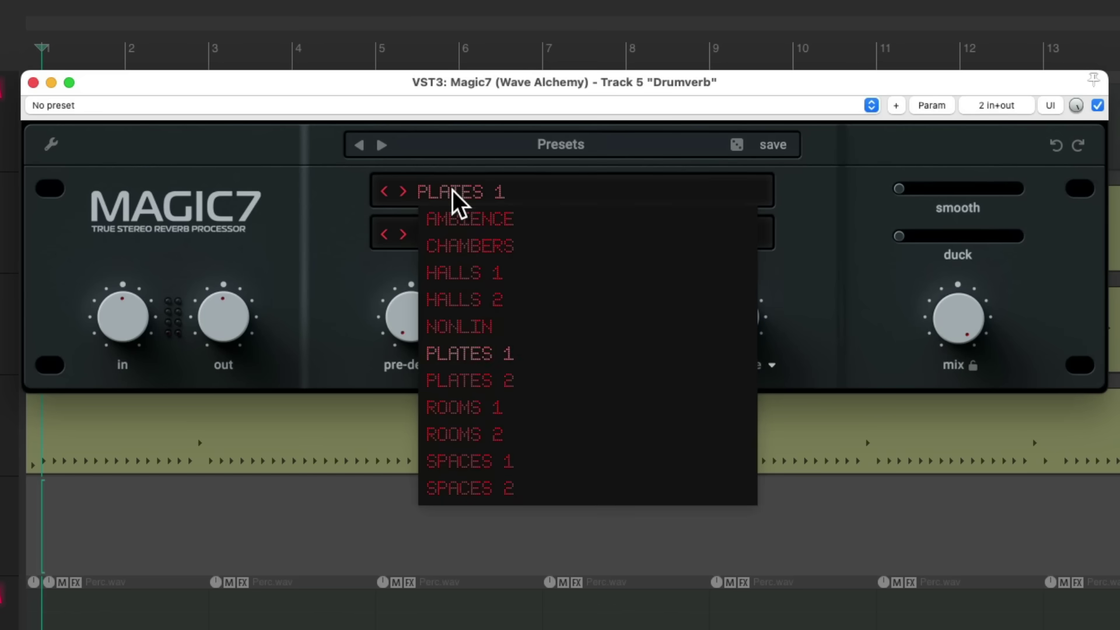
{"action": "left_click", "coordinate": [524, 407]}
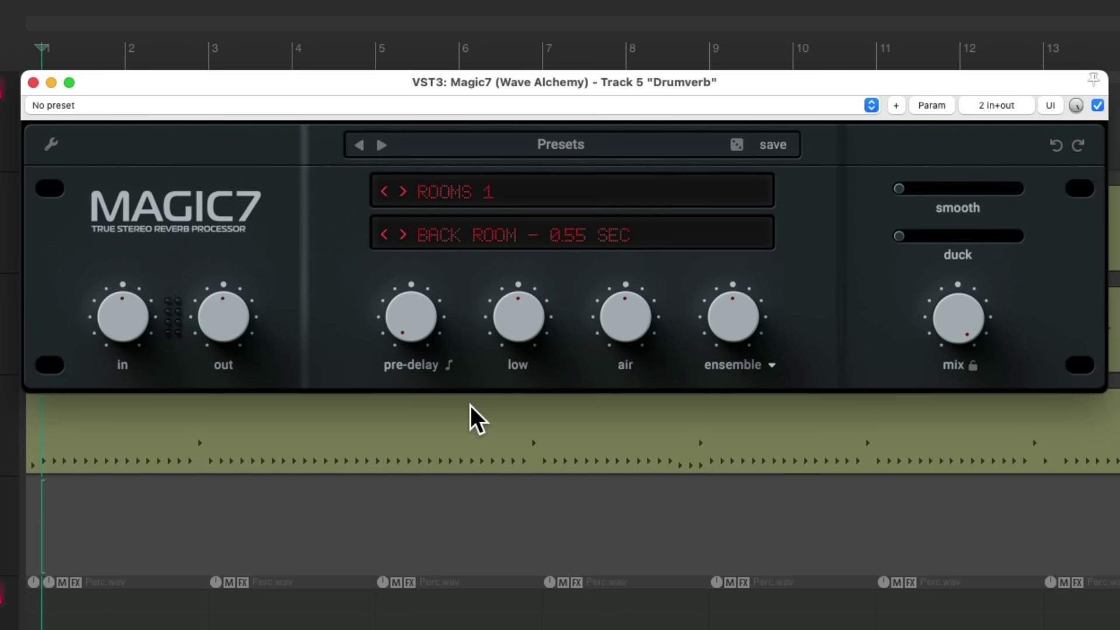
{"action": "left_click", "coordinate": [477, 239]}
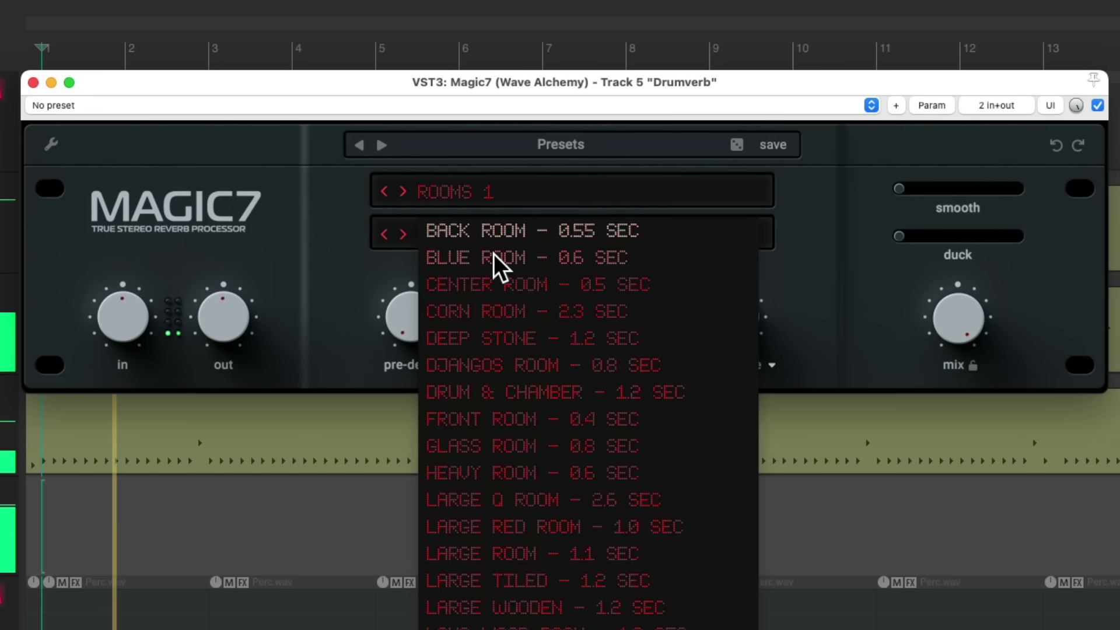
{"action": "left_click", "coordinate": [493, 256]}
{"action": "left_click", "coordinate": [477, 237]}
{"action": "left_click", "coordinate": [479, 260]}
{"action": "left_click", "coordinate": [477, 239]}
{"action": "left_click", "coordinate": [474, 281]}
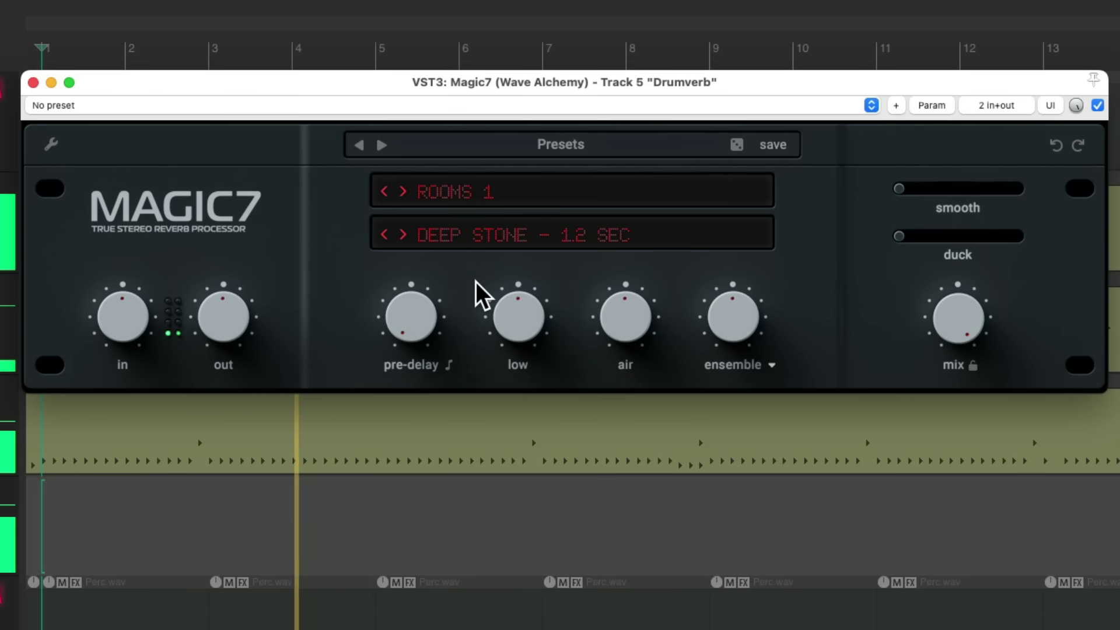
{"action": "left_click", "coordinate": [467, 237]}
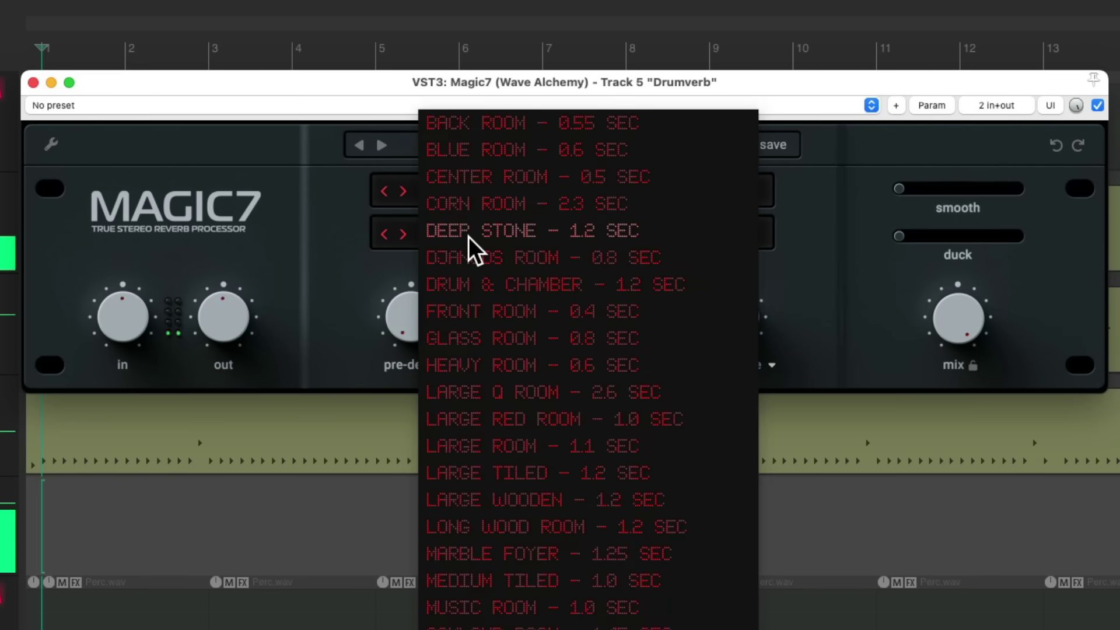
{"action": "left_click", "coordinate": [484, 361]}
While playing, select Glass Room 0.8 sec and set the ensemble amount to 68%
{"action": "key", "text": "space"}
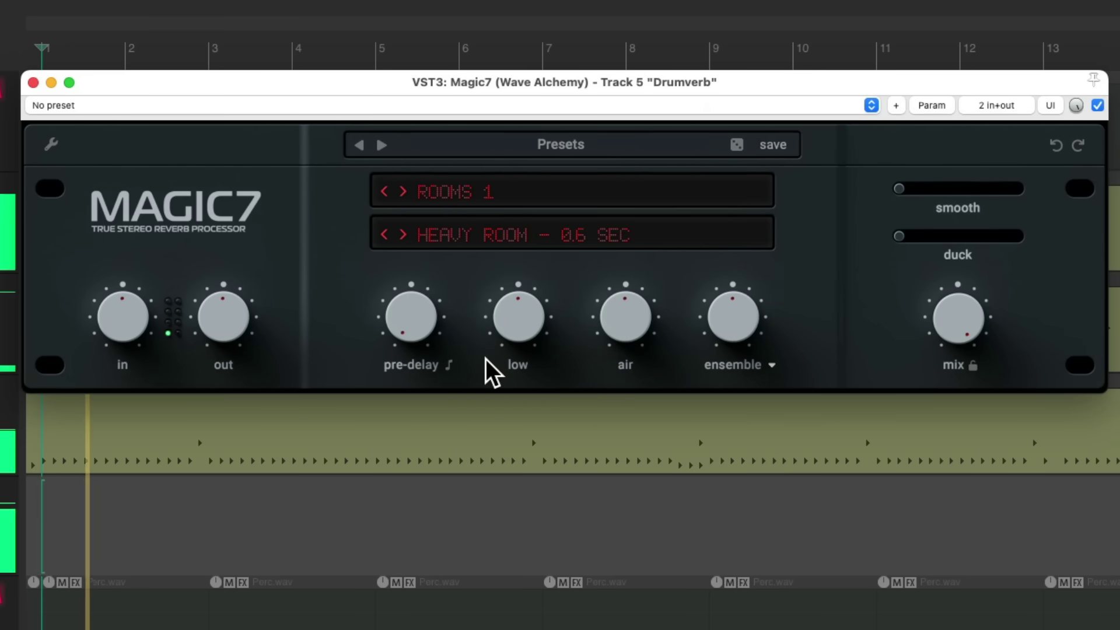
{"action": "mouse_move", "coordinate": [716, 316]}
{"action": "left_mouse_down"}
{"action": "mouse_move", "coordinate": [713, 243]}
{"action": "mouse_move", "coordinate": [711, 375]}
{"action": "mouse_move", "coordinate": [712, 309]}
{"action": "left_mouse_up"}
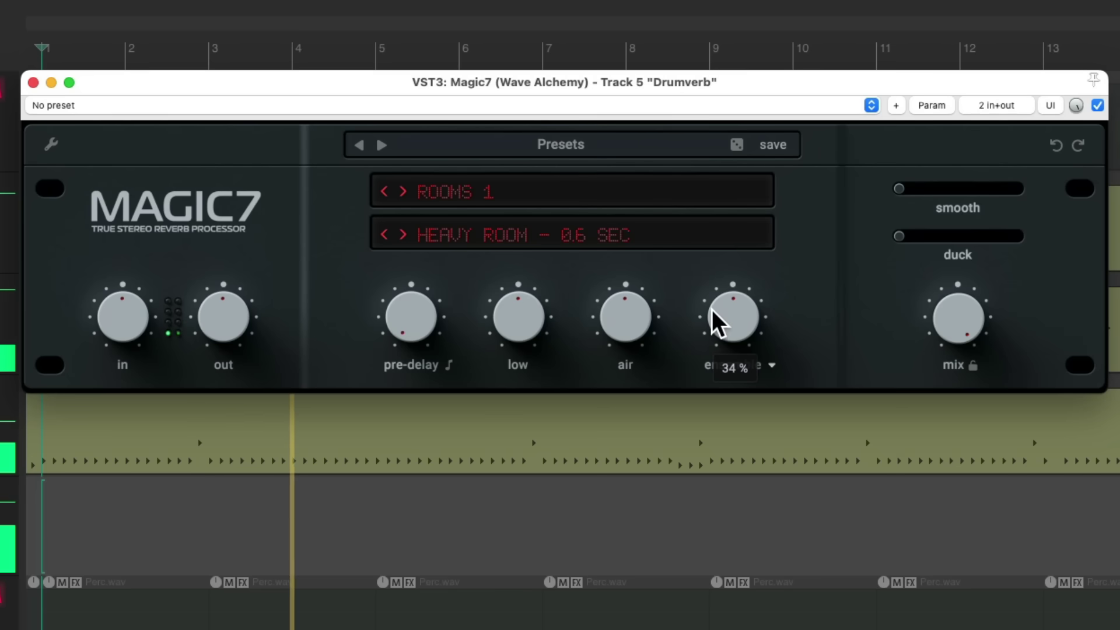
{"action": "left_click", "coordinate": [470, 236]}
{"action": "left_click", "coordinate": [470, 237]}
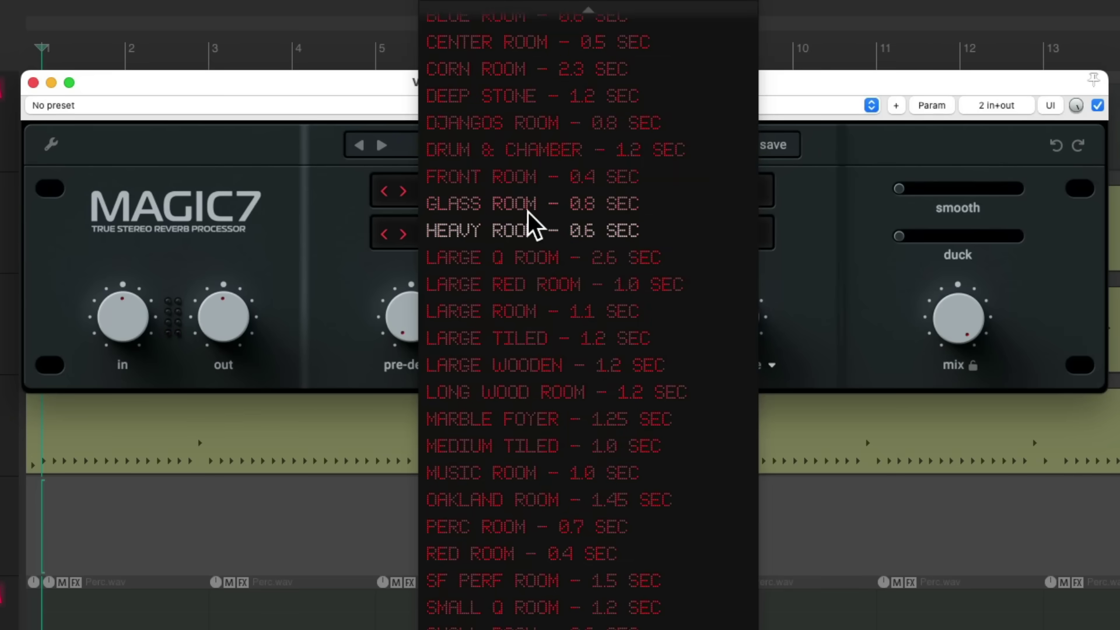
{"action": "left_click", "coordinate": [530, 210]}
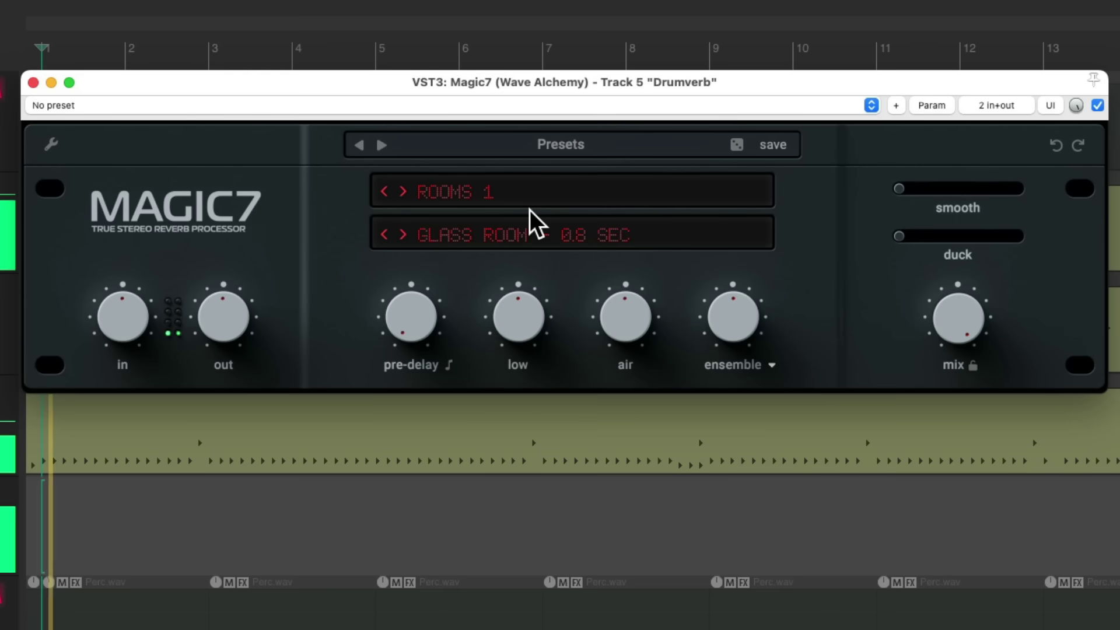
{"action": "left_click_drag", "start_coordinate": [720, 316], "coordinate": [664, 284]}
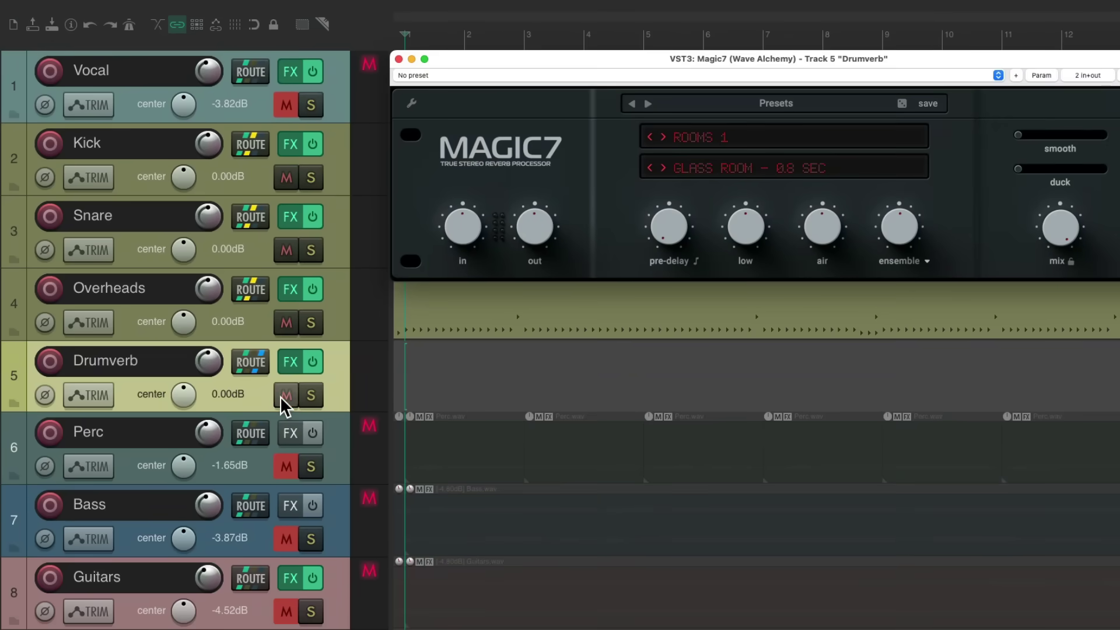
Compare the drums with and without the Drumverb return by toggling its mute during playback
{"action": "left_click", "coordinate": [284, 396]}
{"action": "key", "text": "space"}
{"action": "key", "text": "space"}
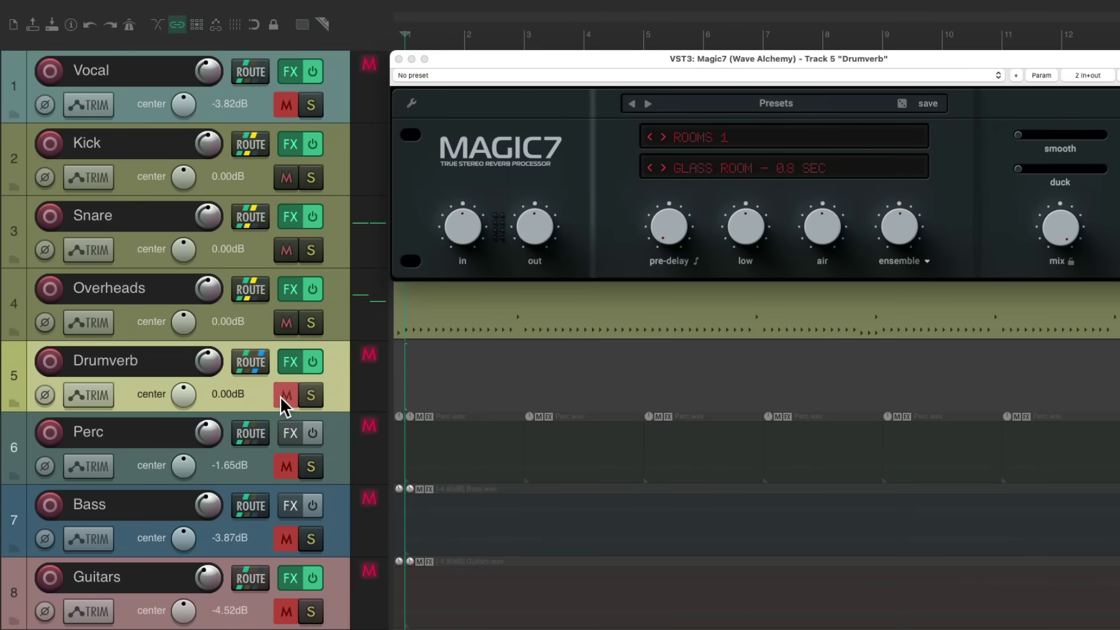
{"action": "left_click", "coordinate": [284, 395]}
{"action": "key", "text": "space"}
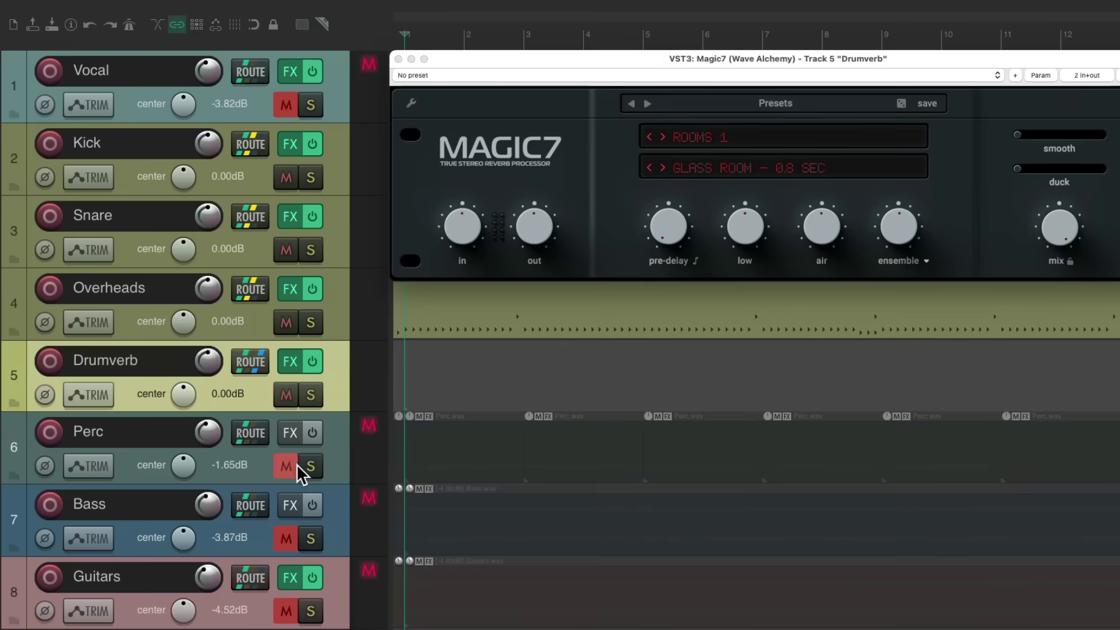
Unmute Perc, Bass and Guitars and compare the full band with Drumverb muted and unmuted
{"action": "left_click", "coordinate": [288, 466]}
{"action": "left_click", "coordinate": [288, 536]}
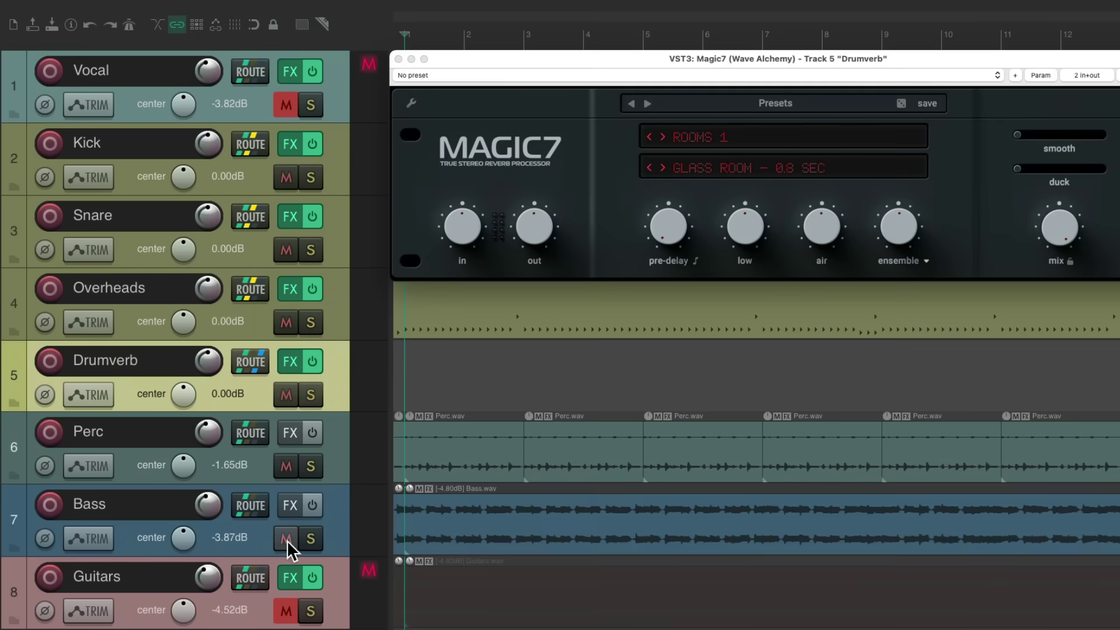
{"action": "left_click", "coordinate": [286, 610]}
{"action": "key", "text": "space"}
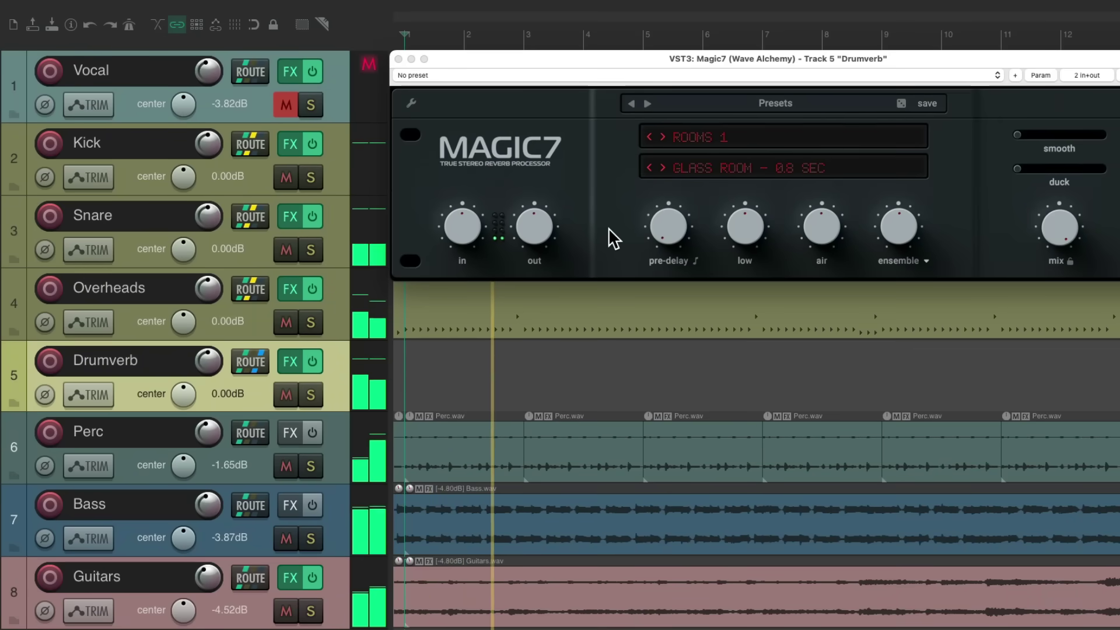
{"action": "left_click", "coordinate": [285, 395]}
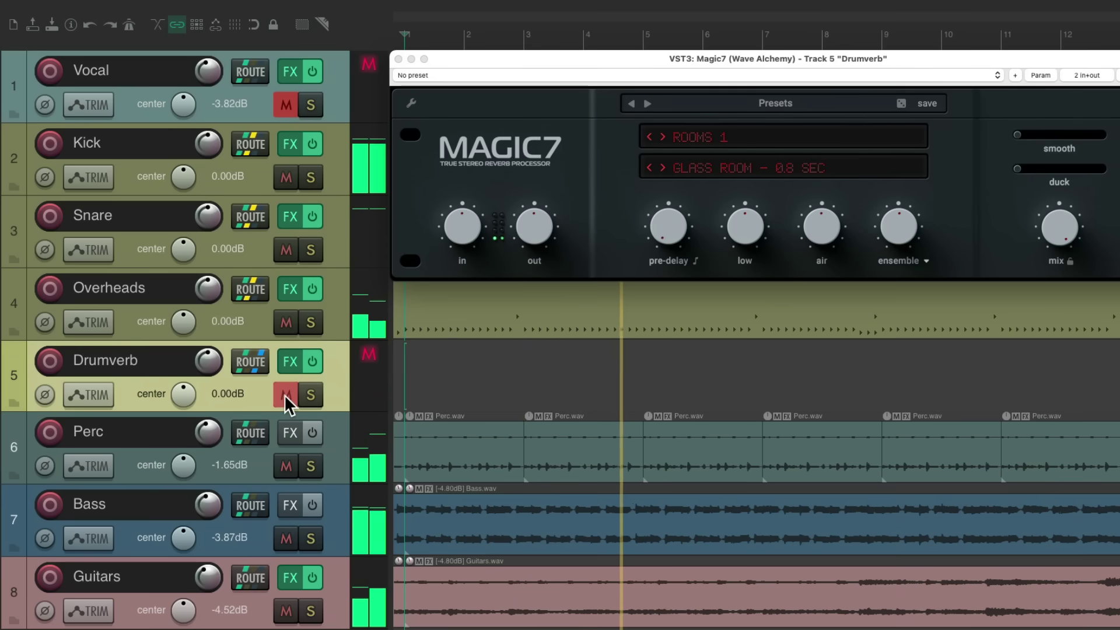
{"action": "left_click", "coordinate": [284, 394]}
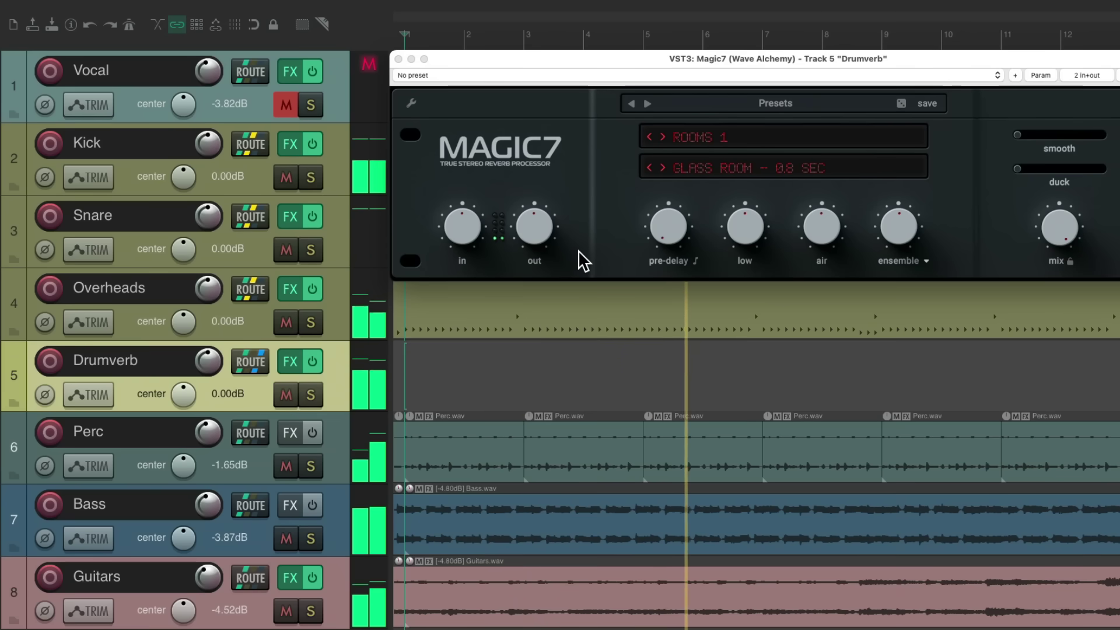
Audition Front Room and Heavy Room with ensemble at 32%, then return to Glass Room and compare wet and dry
{"action": "left_click", "coordinate": [720, 171]}
{"action": "left_click", "coordinate": [726, 142]}
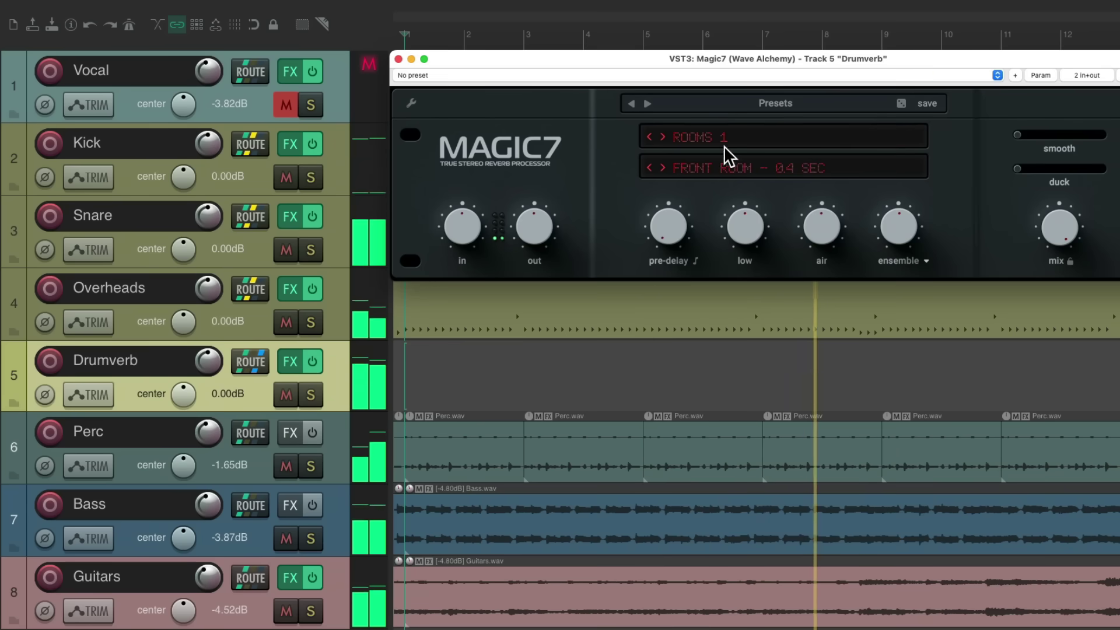
{"action": "left_click", "coordinate": [712, 167]}
{"action": "left_click", "coordinate": [720, 201]}
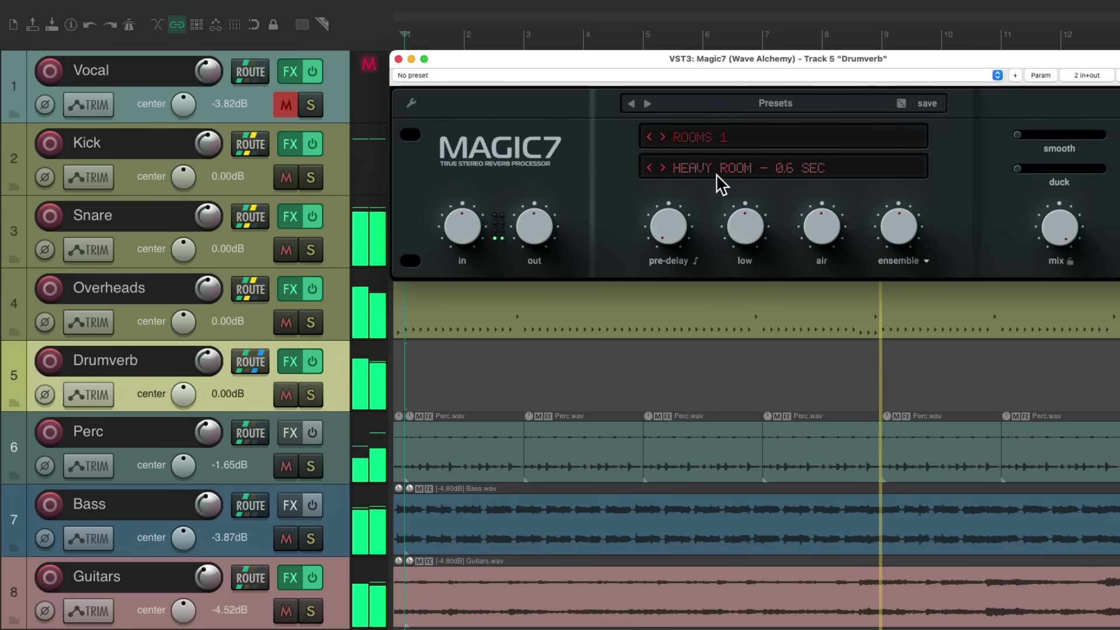
{"action": "mouse_move", "coordinate": [892, 219]}
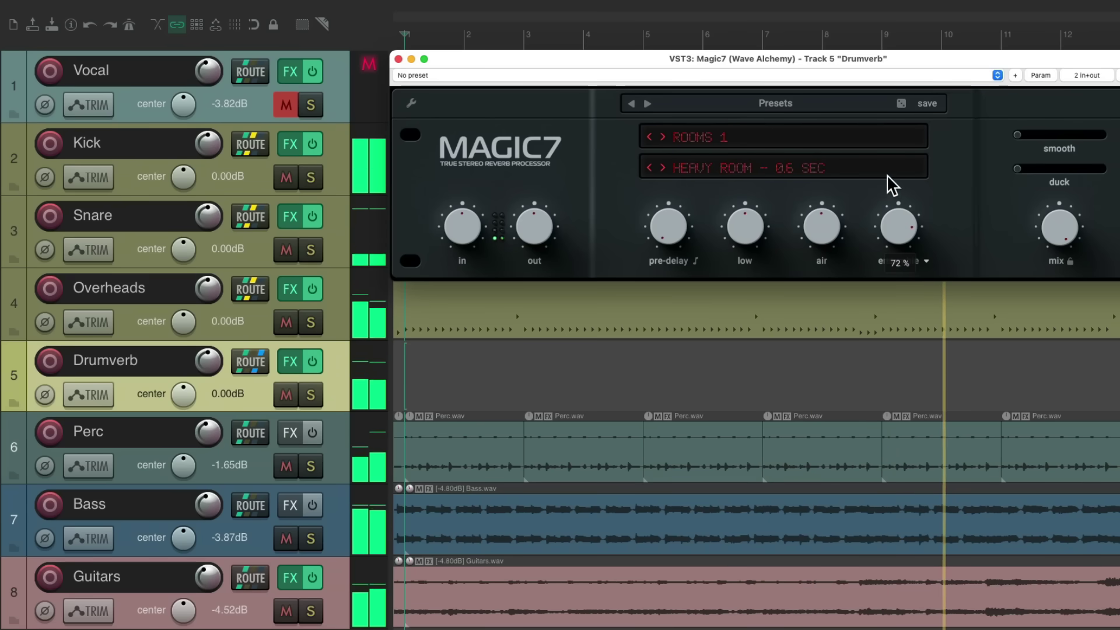
{"action": "left_click_drag", "start_coordinate": [895, 215], "coordinate": [860, 217]}
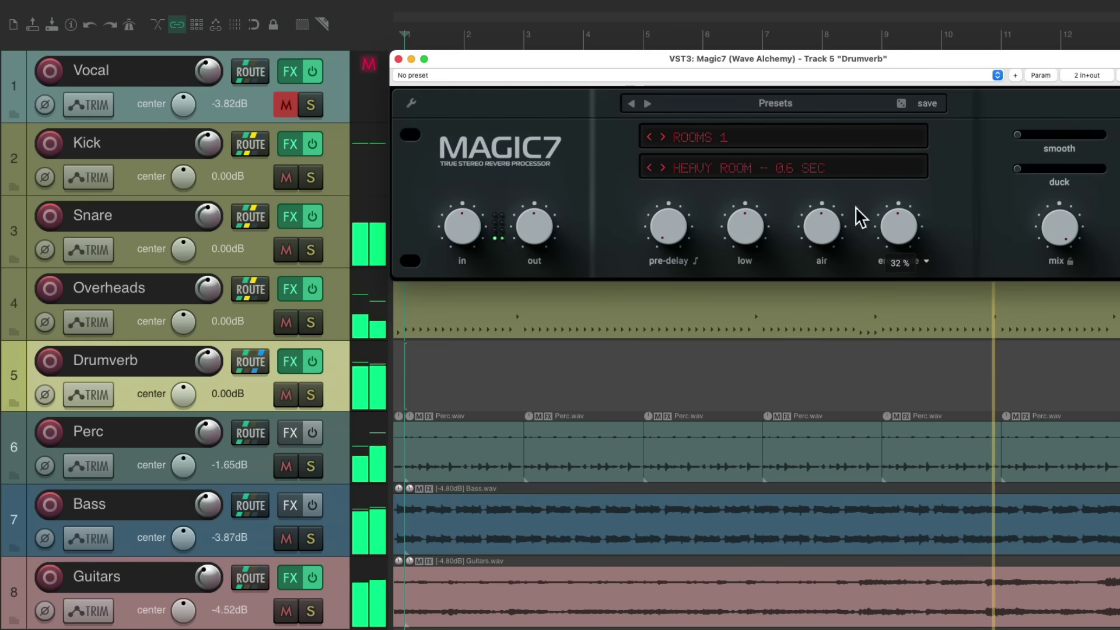
{"action": "left_click", "coordinate": [734, 173]}
{"action": "left_click", "coordinate": [734, 142]}
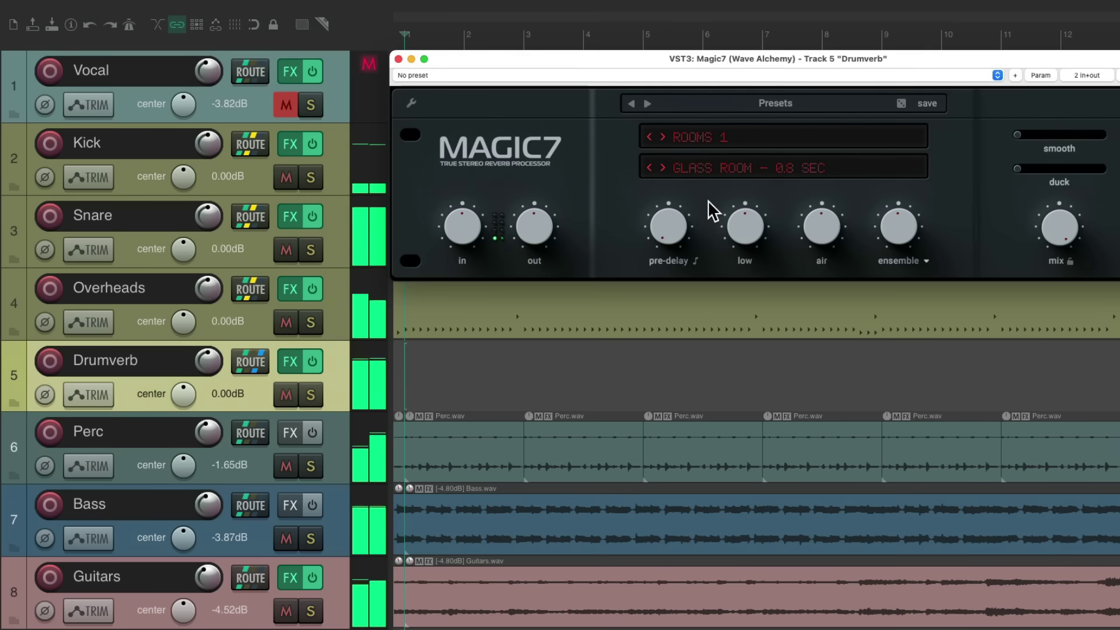
{"action": "left_click", "coordinate": [284, 392]}
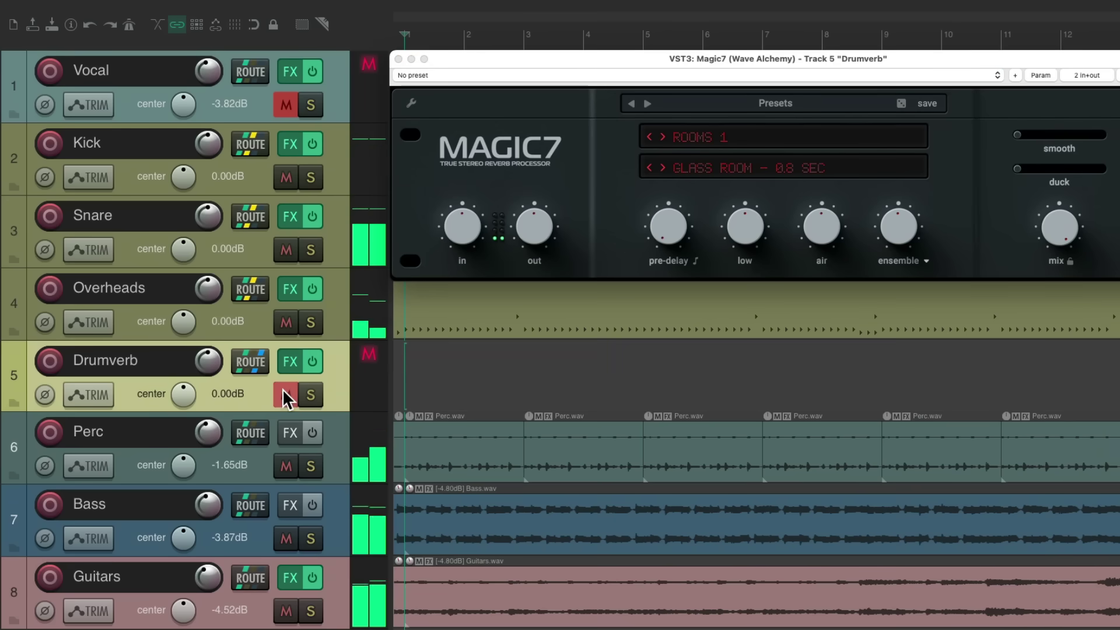
{"action": "left_click", "coordinate": [282, 388]}
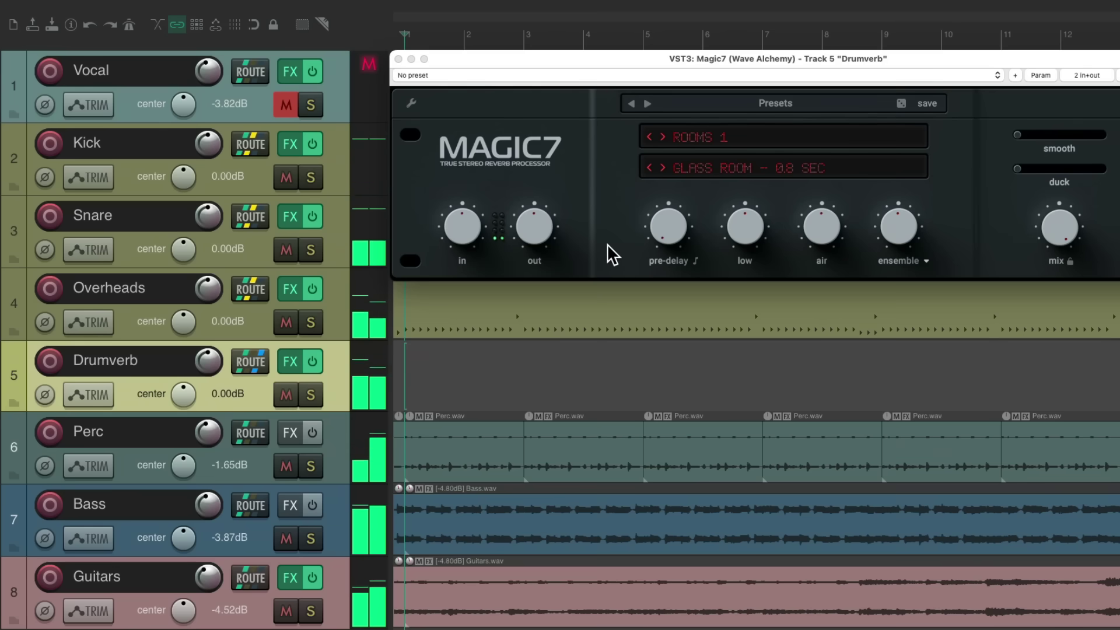
{"action": "key", "text": "space"}
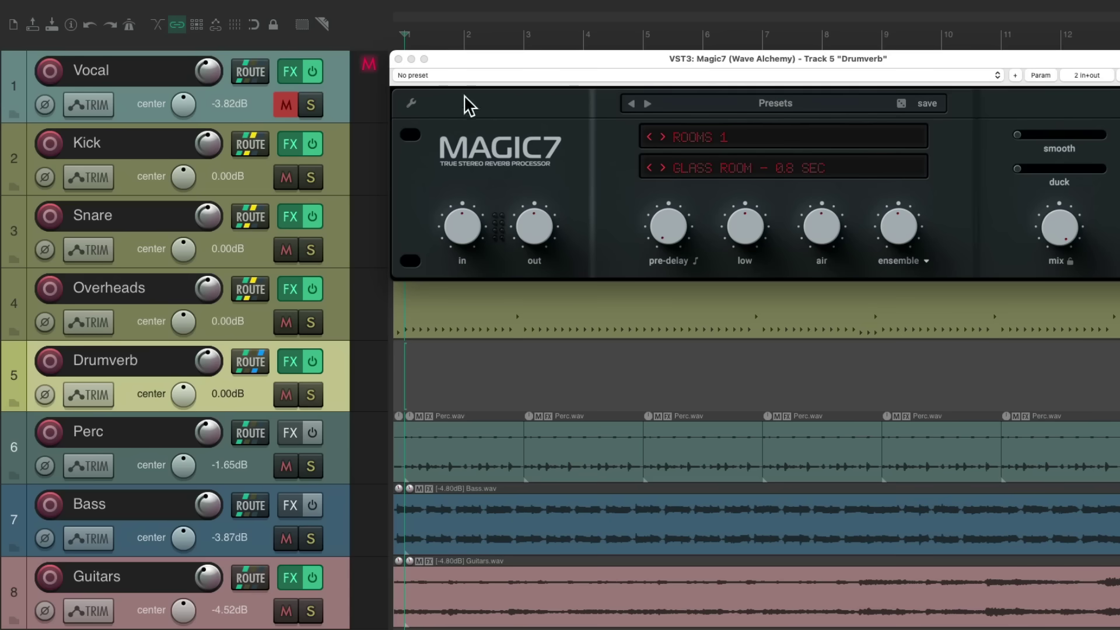
Close Magic7, unmute Vocal and listen to it soloed, then unsolo it
{"action": "left_click", "coordinate": [399, 59]}
{"action": "left_click", "coordinate": [286, 105]}
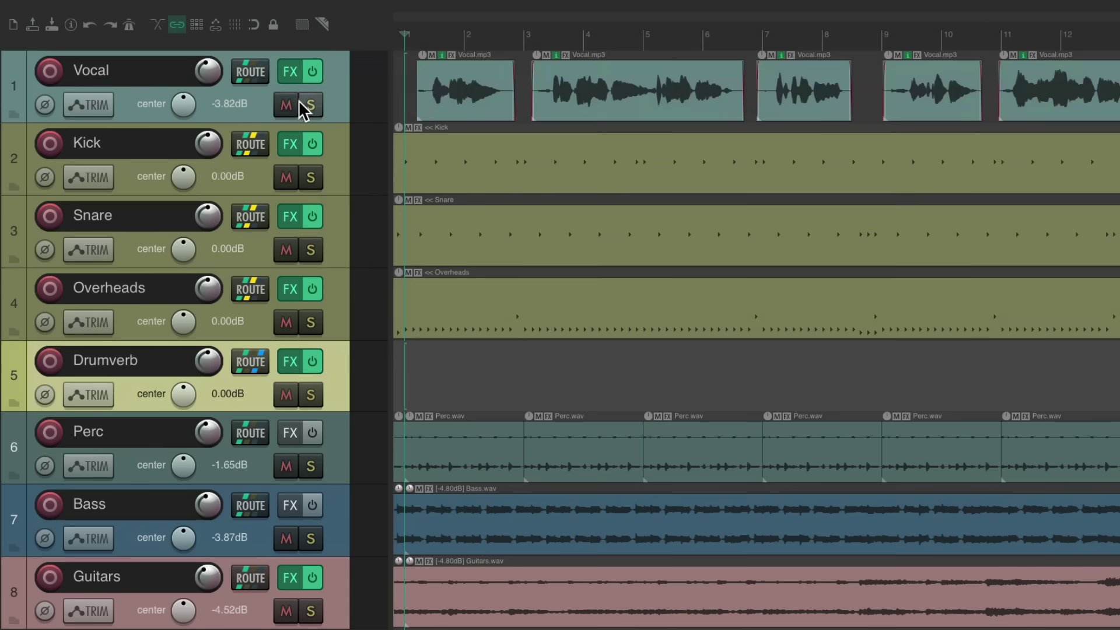
{"action": "left_click", "coordinate": [310, 105]}
{"action": "key", "text": "space"}
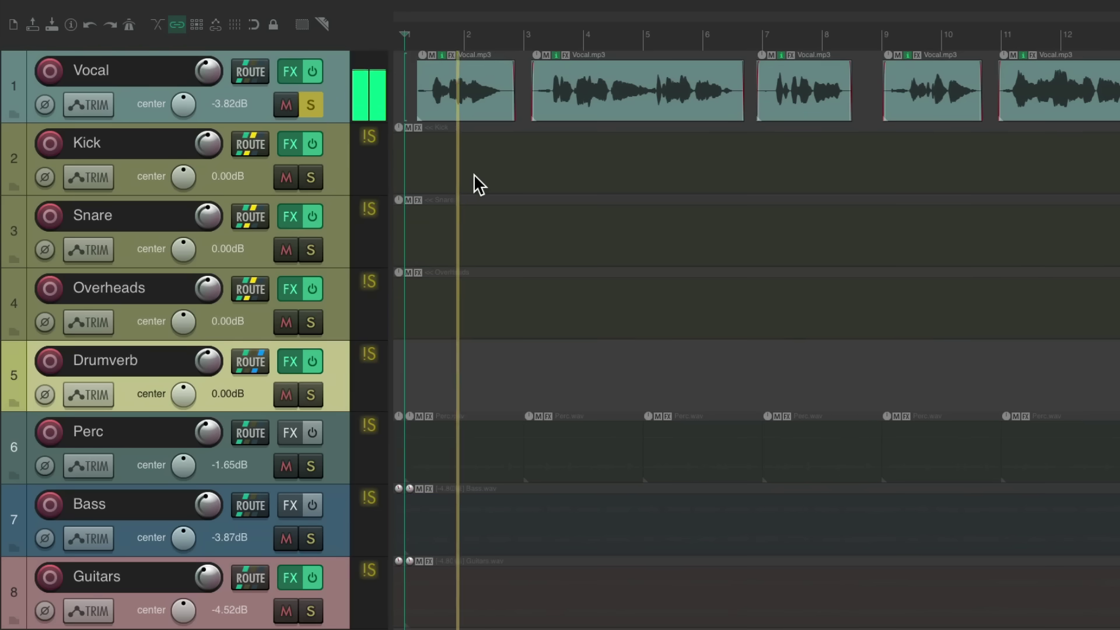
{"action": "key", "text": "space"}
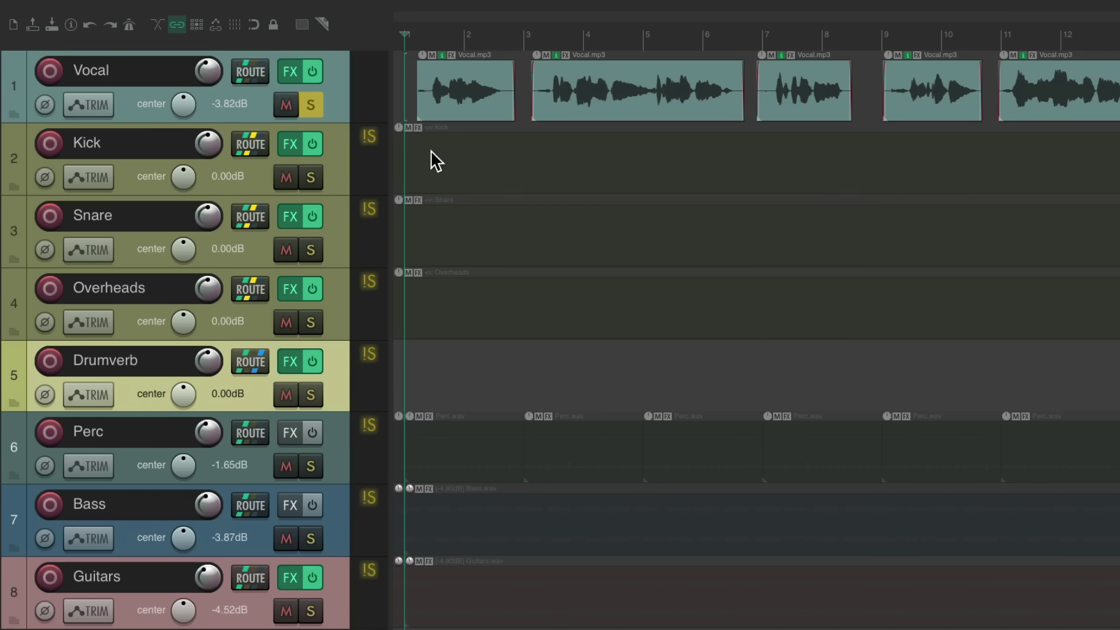
{"action": "left_click", "coordinate": [313, 109]}
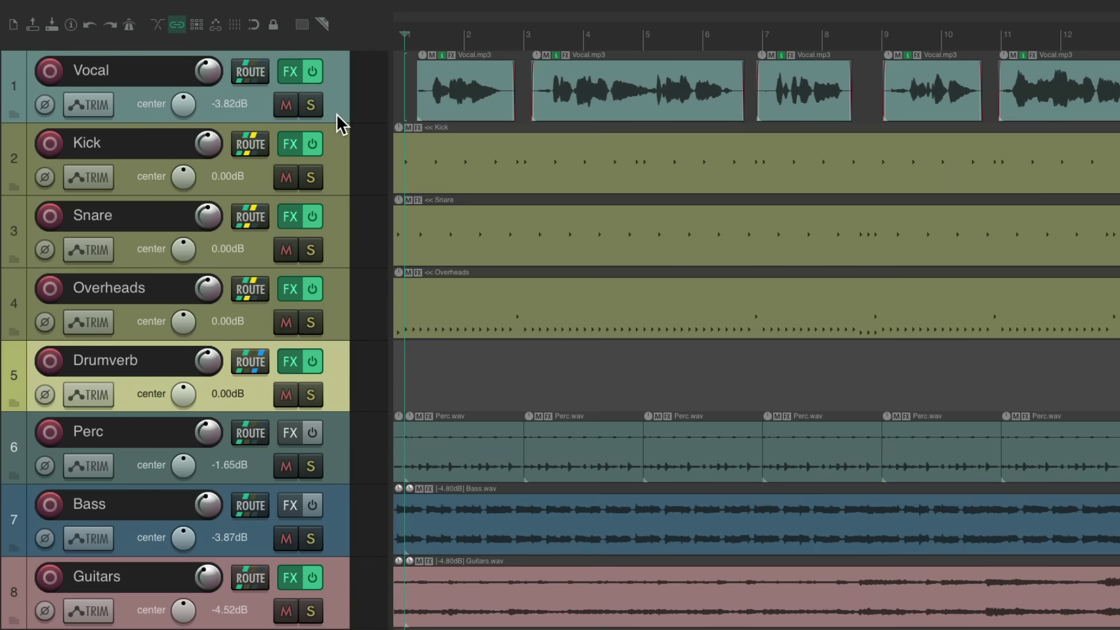
Insert a new track named Ambience directly below Vocal
{"action": "left_click", "coordinate": [336, 113]}
{"action": "key", "text": "ctrl+t"}
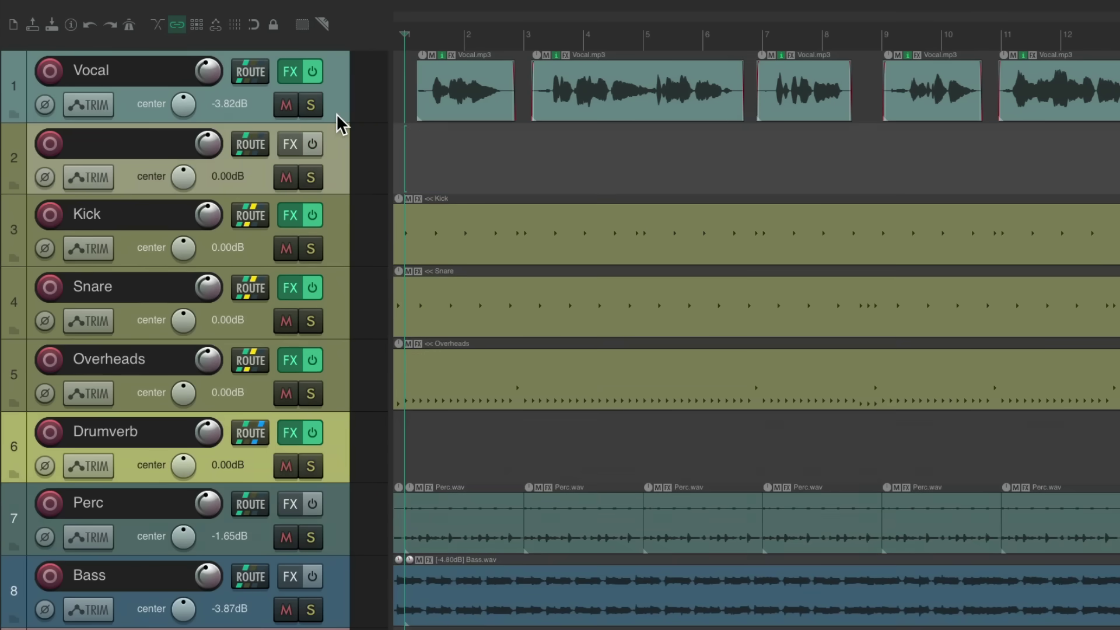
{"action": "double_click", "coordinate": [168, 146]}
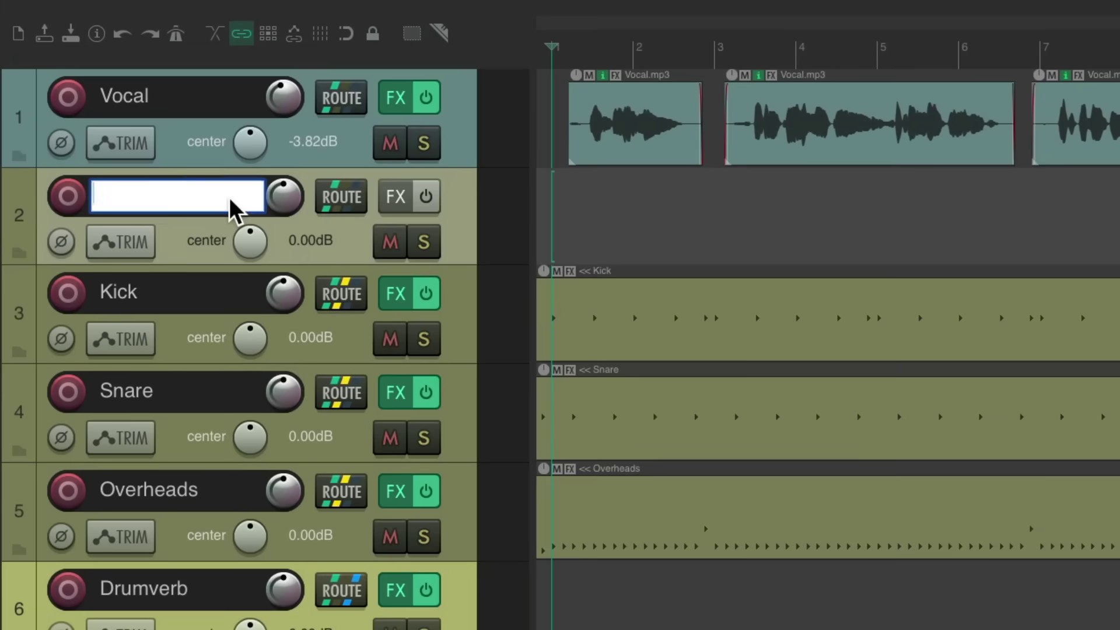
{"action": "type", "text": "Ambience"}
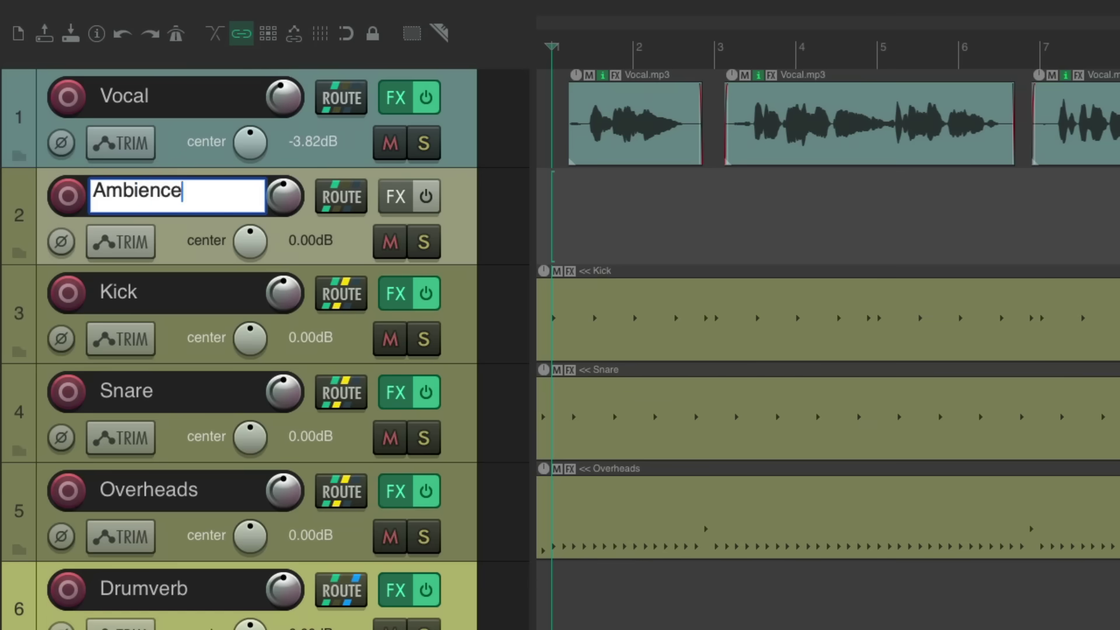
{"action": "key", "text": "Return"}
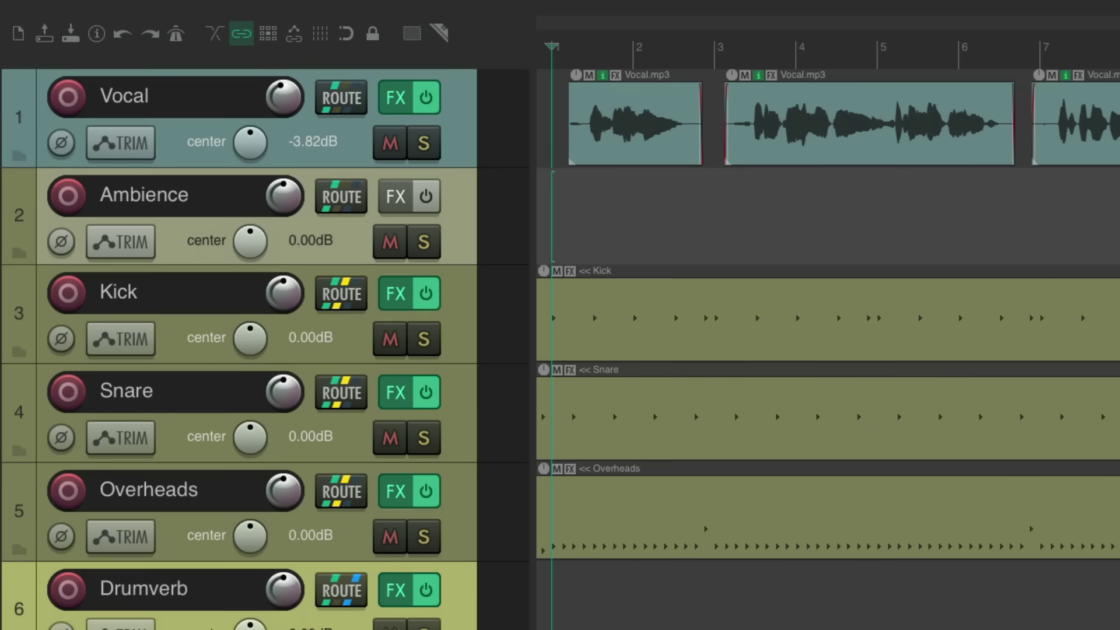
Load Magic7 onto Ambience and create a send from Vocal to Ambience
{"action": "left_click", "coordinate": [392, 202]}
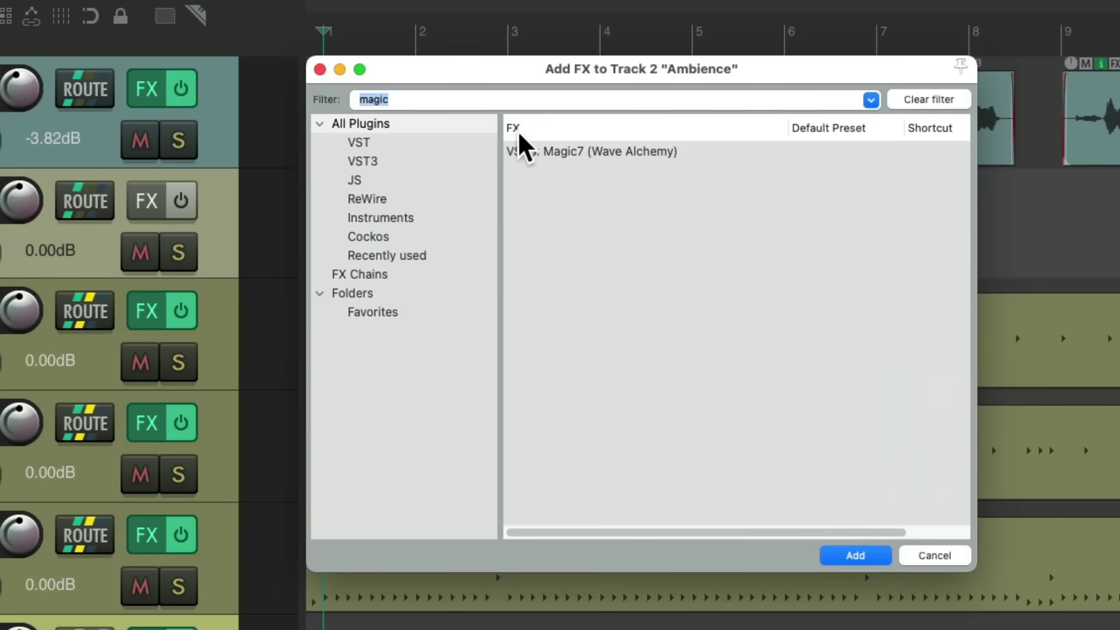
{"action": "double_click", "coordinate": [528, 153]}
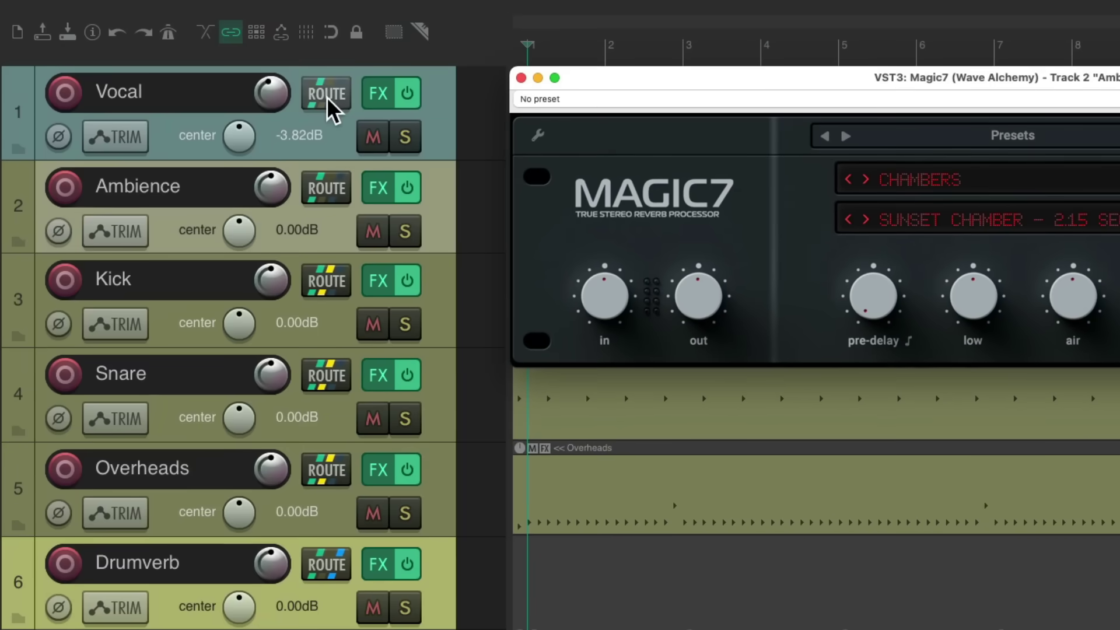
{"action": "left_click", "coordinate": [354, 183]}
{"action": "left_click_drag", "start_coordinate": [355, 183], "coordinate": [341, 218]}
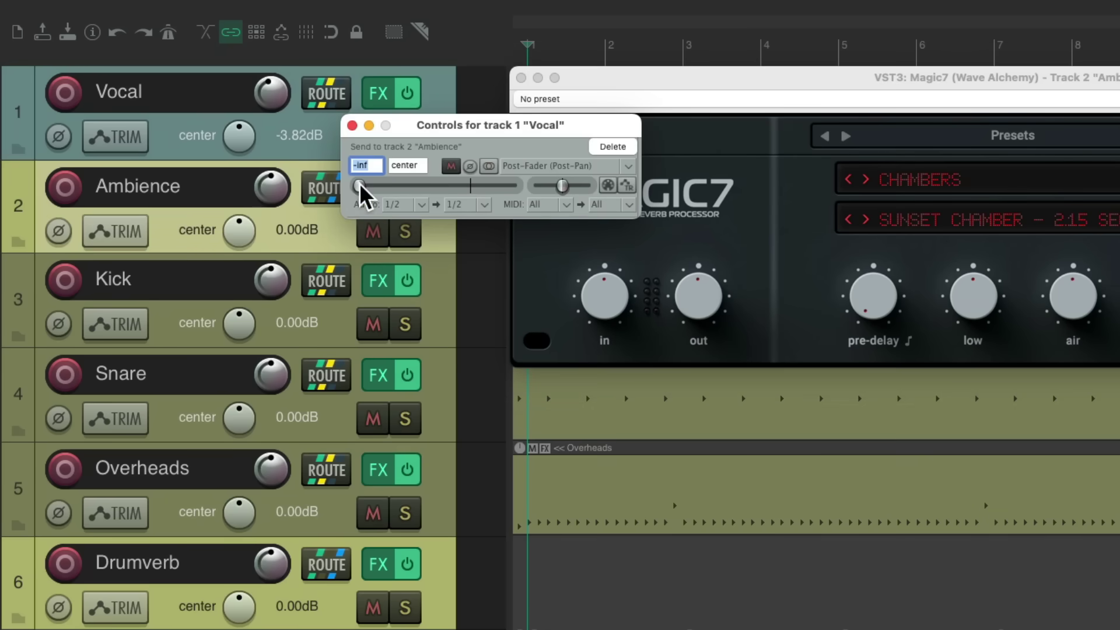
Switch Magic7 to the AMBIENCE bank's BASS XXL 1.25 sec, solo Vocal, and set ensemble 32%, pre-delay 61 ms
{"action": "left_click", "coordinate": [352, 124]}
{"action": "left_click", "coordinate": [931, 185]}
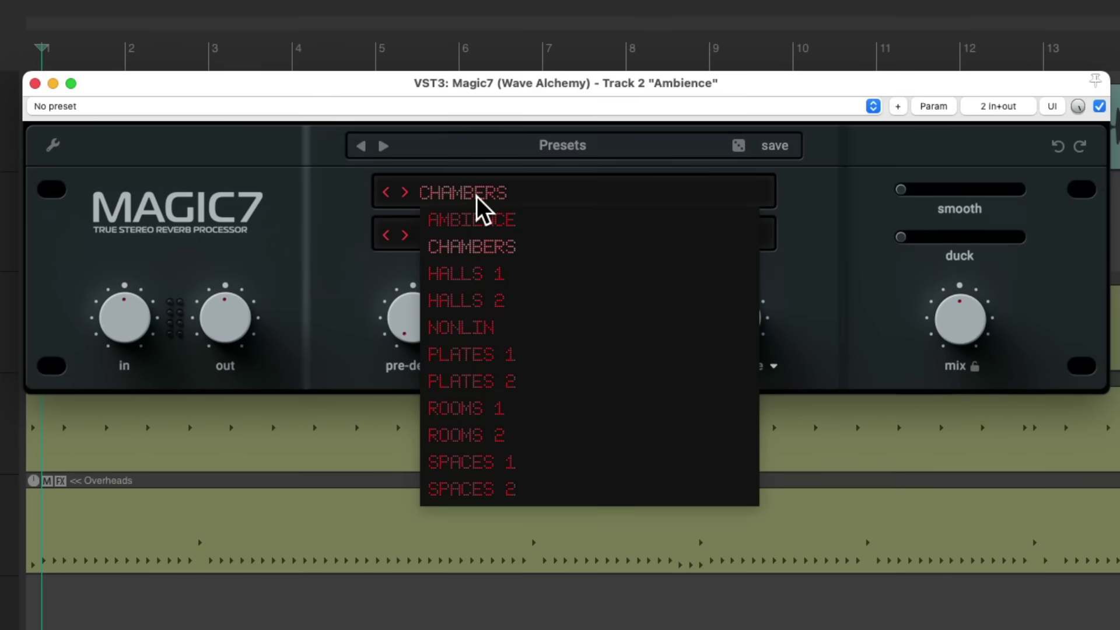
{"action": "left_click", "coordinate": [511, 218]}
{"action": "left_click", "coordinate": [472, 233]}
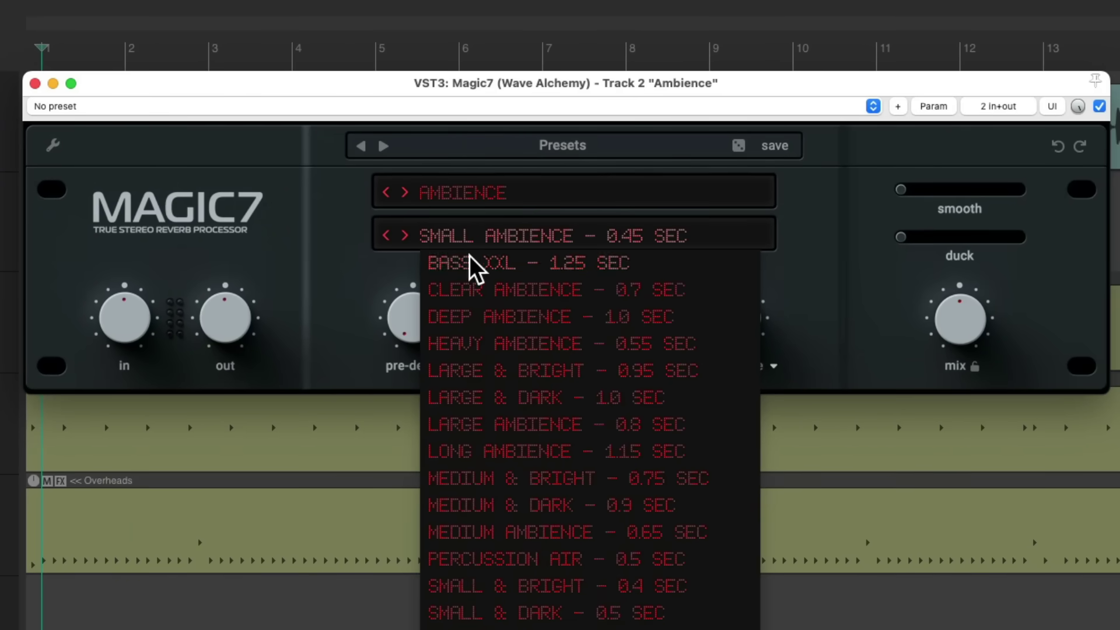
{"action": "left_click", "coordinate": [469, 259]}
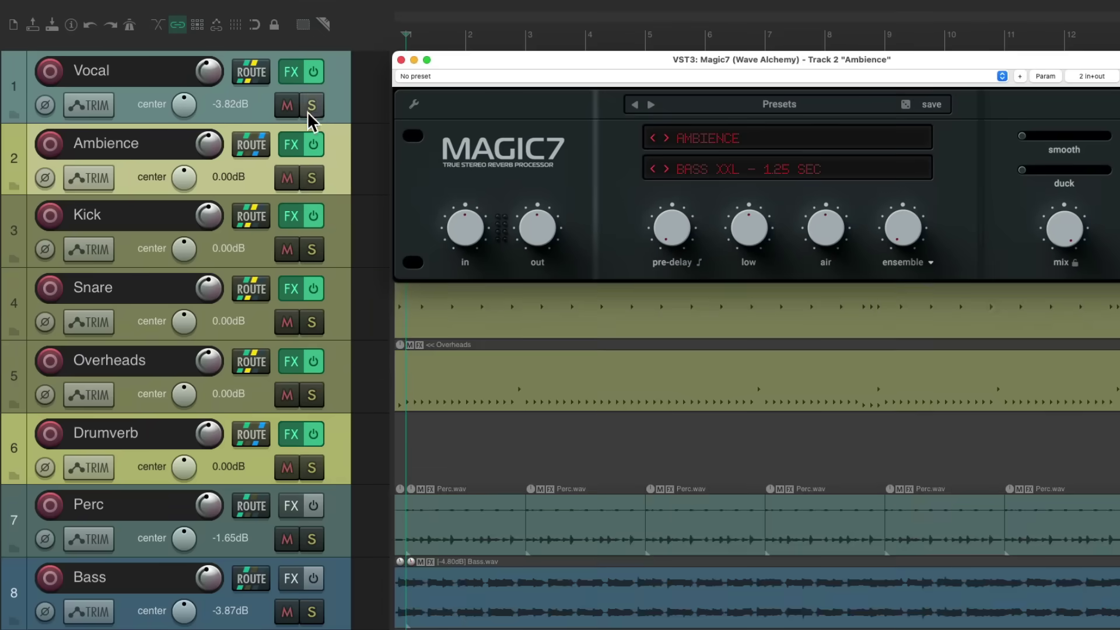
{"action": "left_click", "coordinate": [314, 106]}
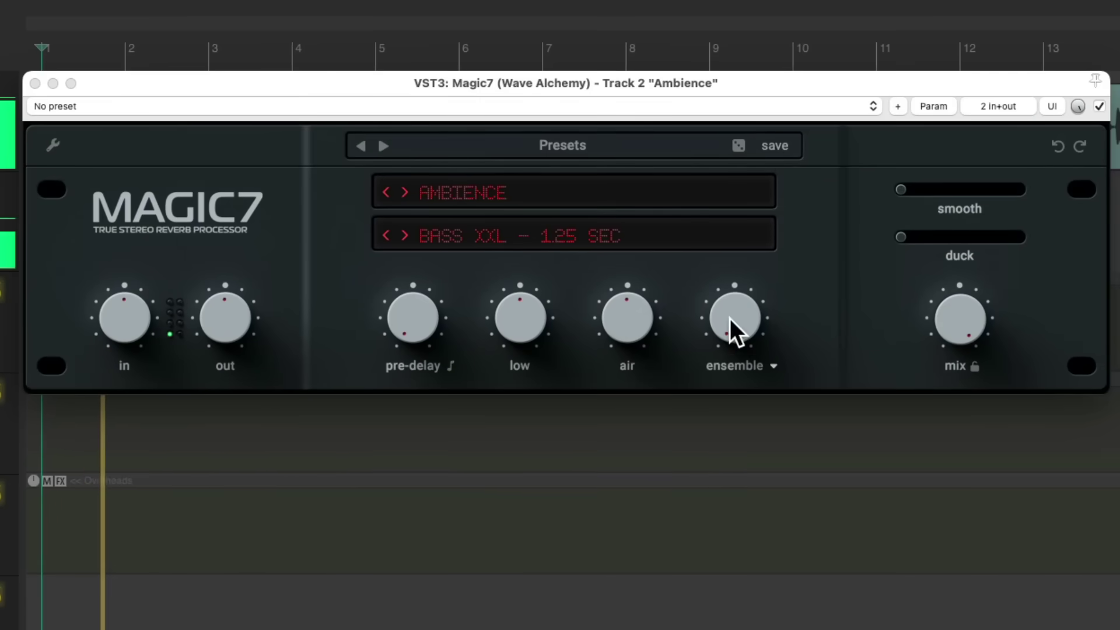
{"action": "left_click_drag", "start_coordinate": [819, 269], "coordinate": [830, 186]}
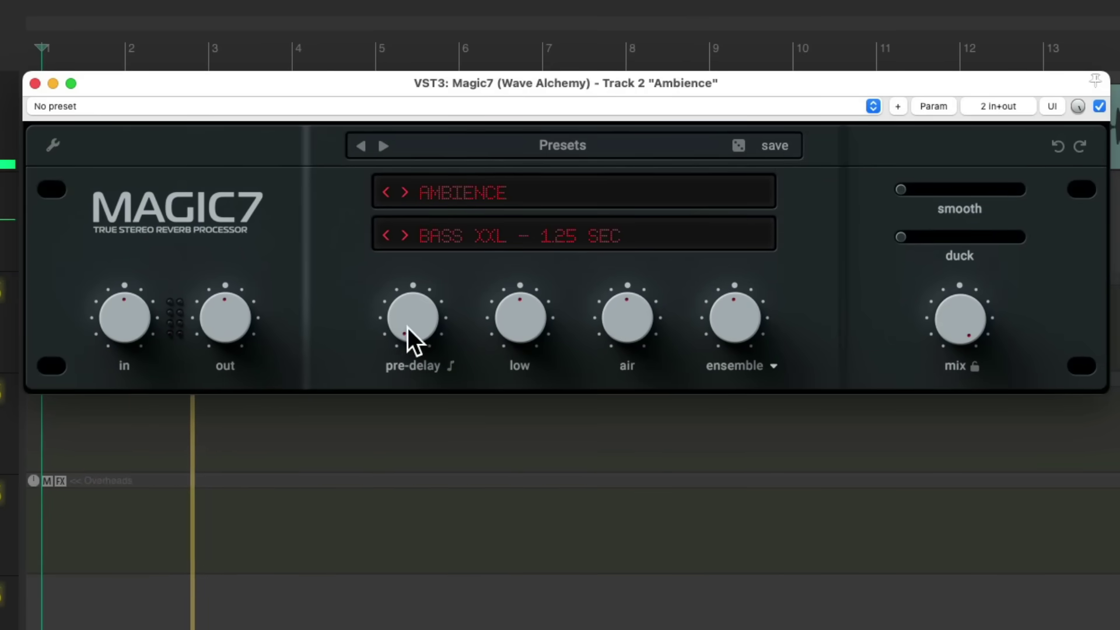
{"action": "left_click_drag", "start_coordinate": [407, 328], "coordinate": [499, 348]}
Pick CLEAR AMBIENCE 0.7 sec, with ensemble at 22% and pre-delay at 53 ms
{"action": "left_click", "coordinate": [464, 236]}
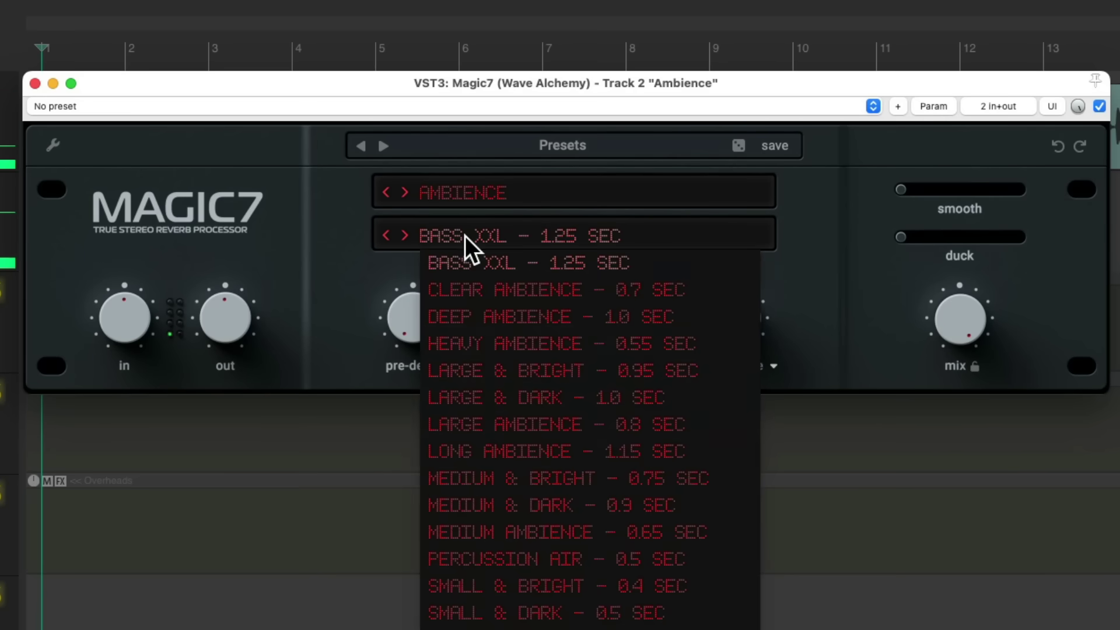
{"action": "left_click", "coordinate": [474, 296]}
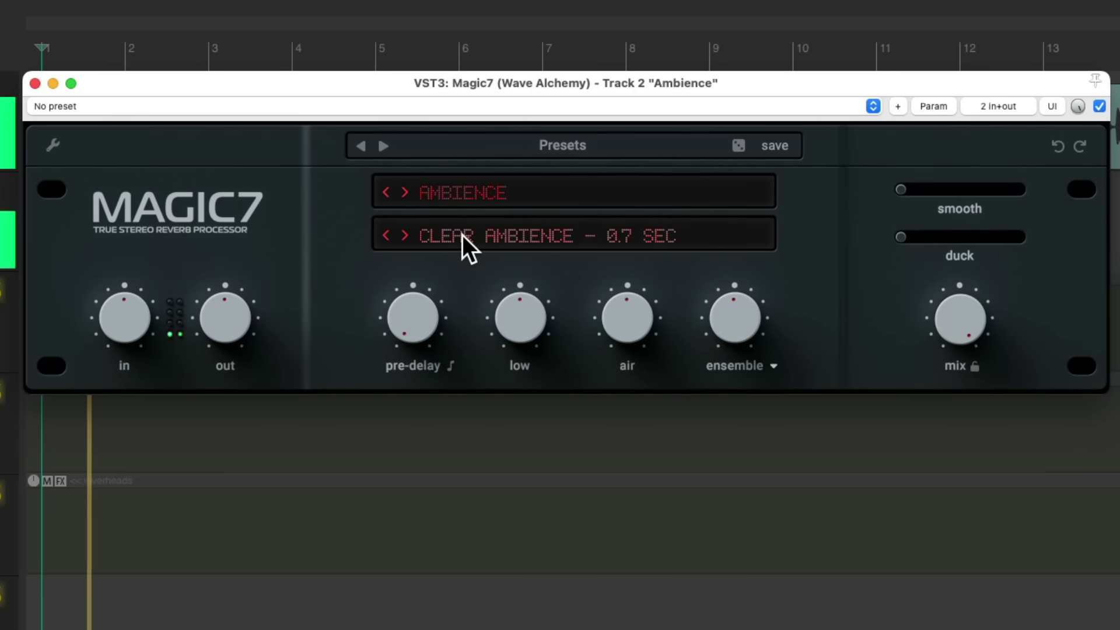
{"action": "mouse_move", "coordinate": [728, 310]}
{"action": "left_mouse_down"}
{"action": "mouse_move", "coordinate": [728, 242]}
{"action": "mouse_move", "coordinate": [732, 407]}
{"action": "mouse_move", "coordinate": [730, 314]}
{"action": "mouse_move", "coordinate": [716, 381]}
{"action": "mouse_move", "coordinate": [719, 303]}
{"action": "left_mouse_up"}
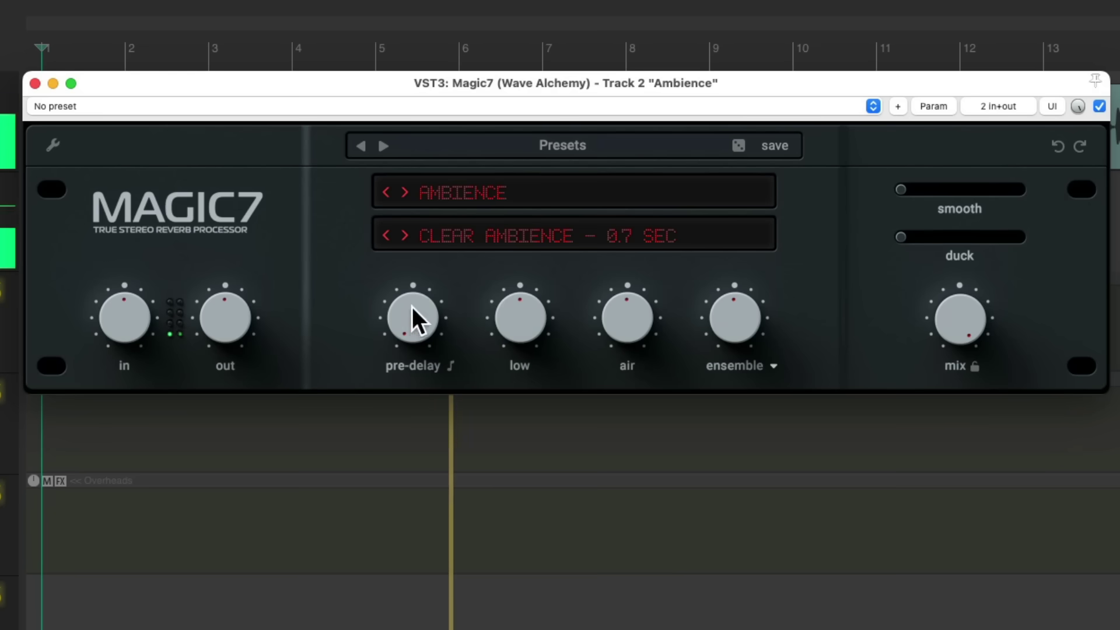
{"action": "left_click_drag", "start_coordinate": [411, 309], "coordinate": [458, 296]}
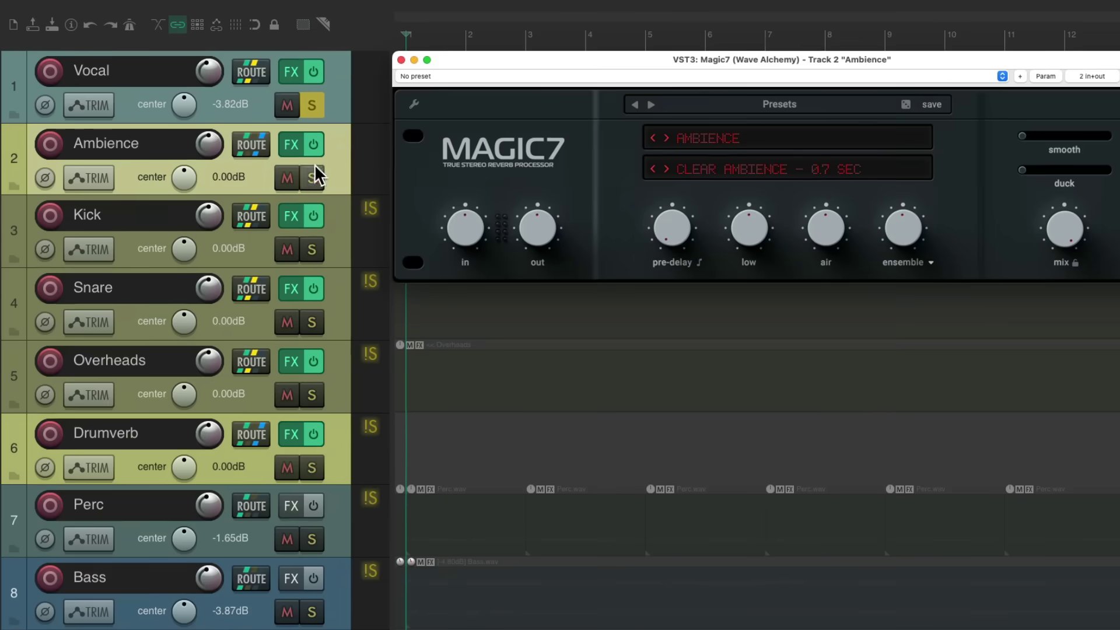
Mute and unmute the Ambience return, then play and stop the soloed vocal to compare
{"action": "left_click", "coordinate": [289, 177]}
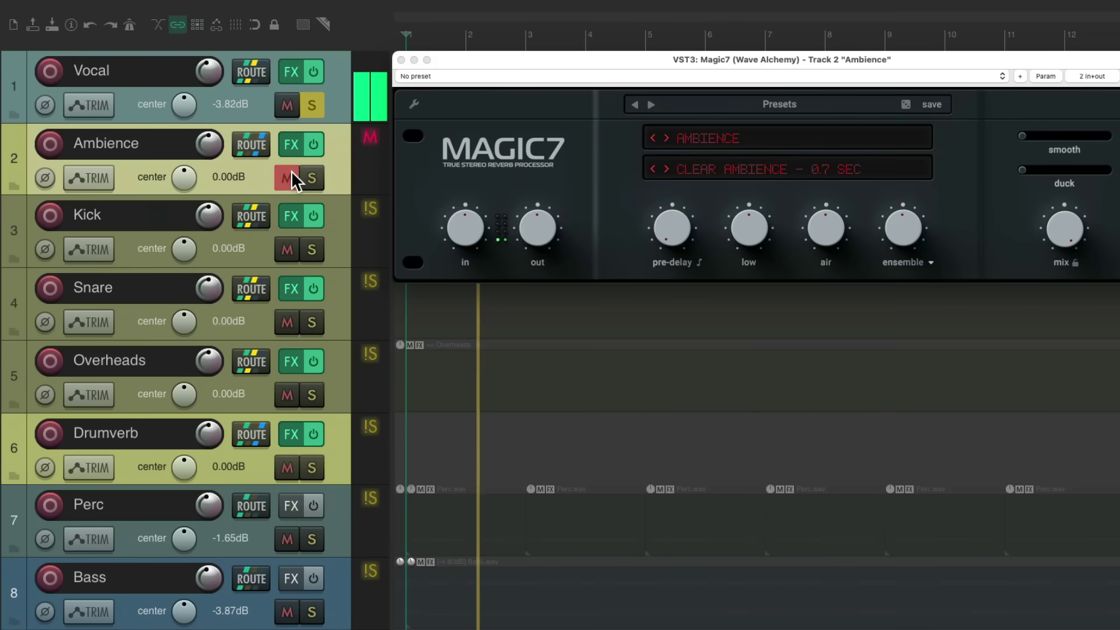
{"action": "left_click", "coordinate": [292, 172]}
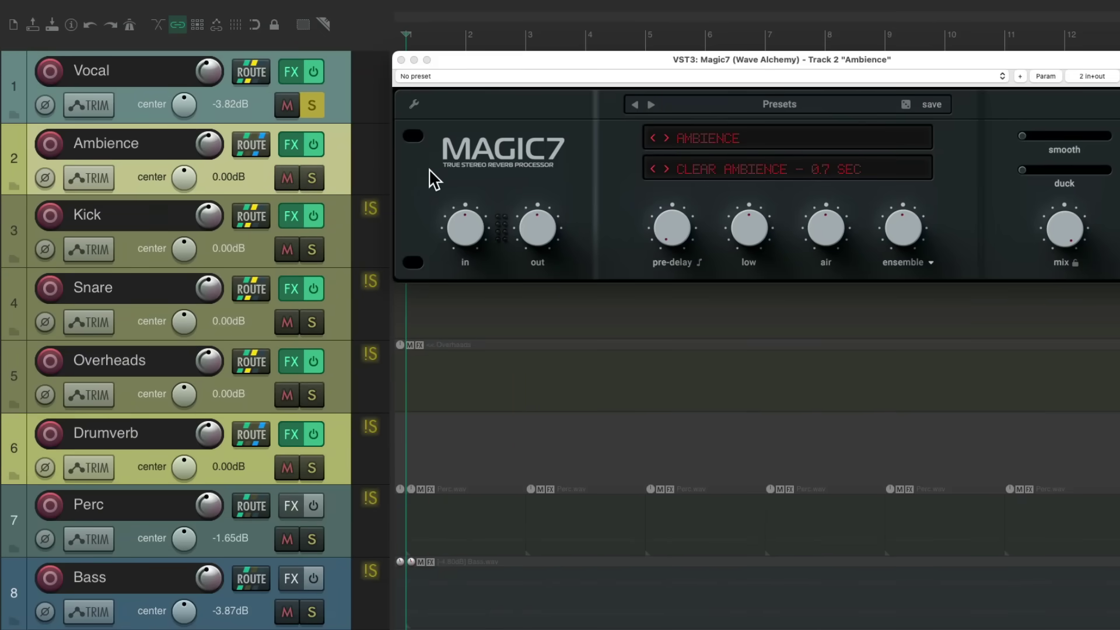
{"action": "key", "text": "space"}
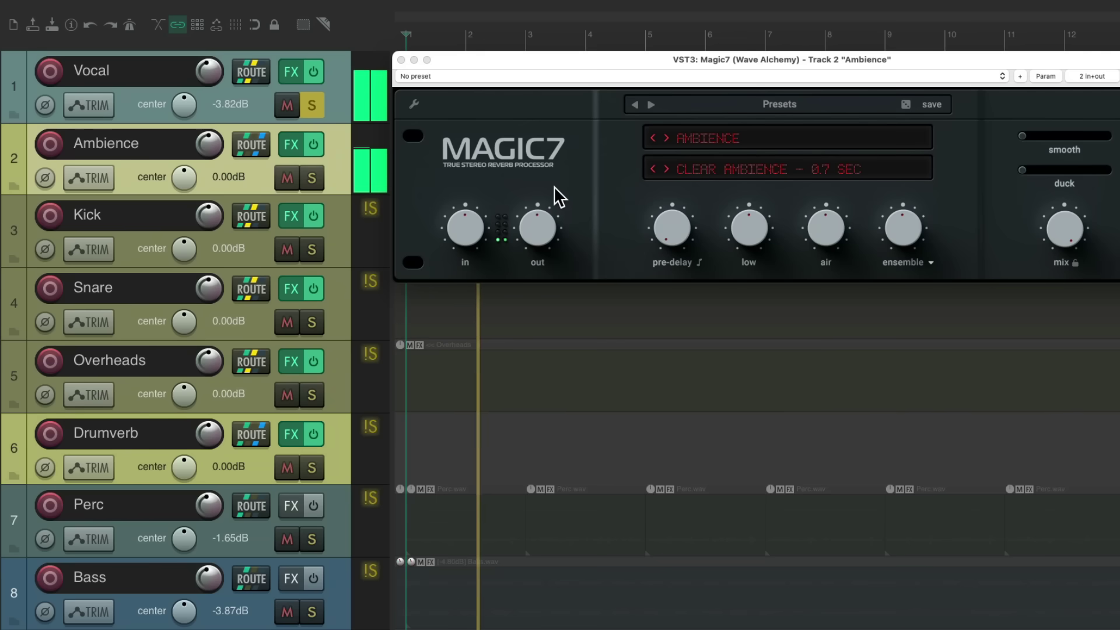
{"action": "key", "text": "space"}
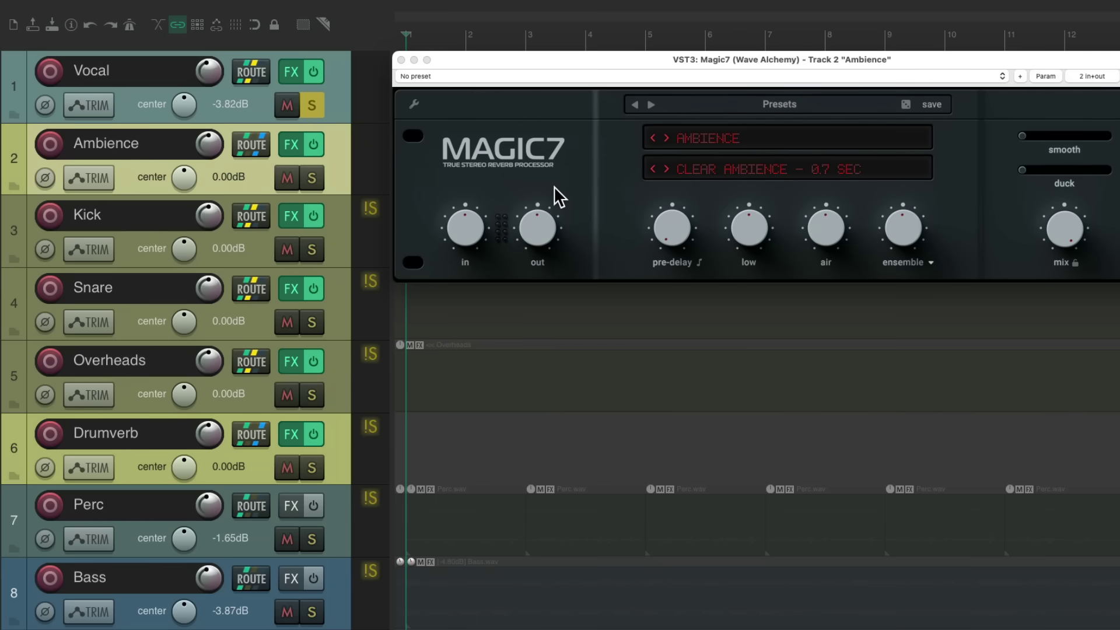
Mute Ambience, unsolo the Vocal track, and duplicate the Ambience track
{"action": "left_click", "coordinate": [281, 174]}
{"action": "left_click", "coordinate": [311, 106]}
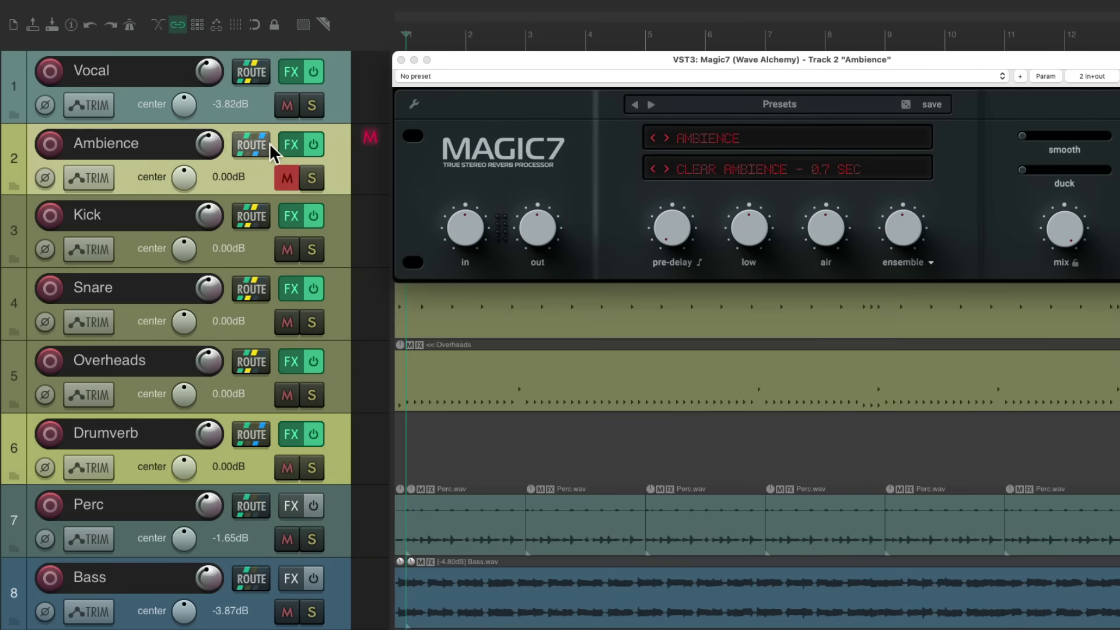
{"action": "right_click", "coordinate": [257, 172]}
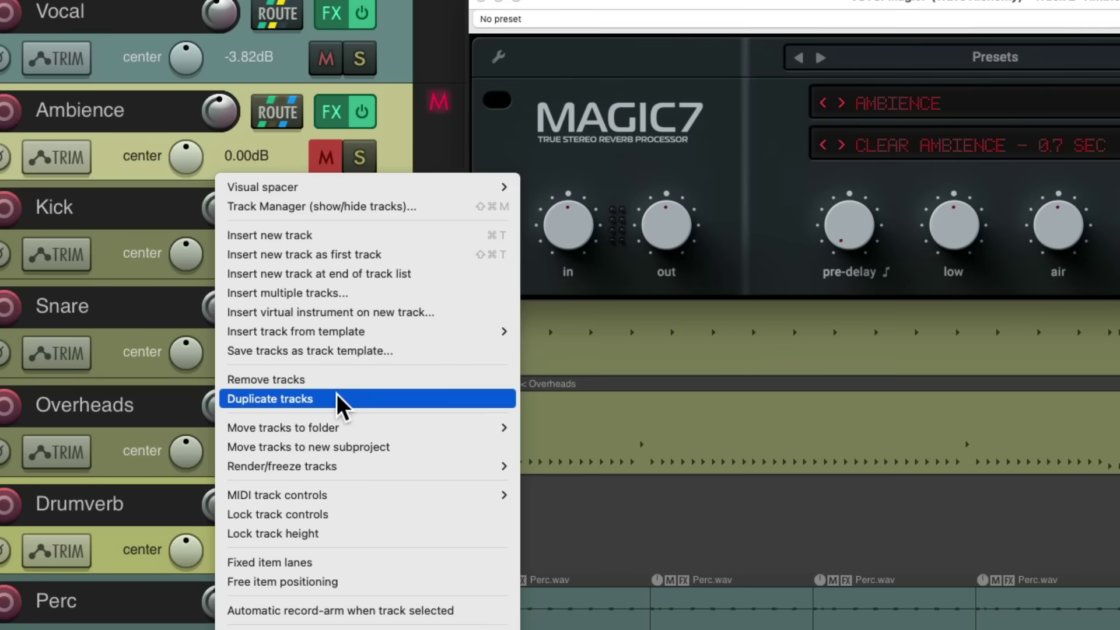
{"action": "left_click", "coordinate": [337, 398]}
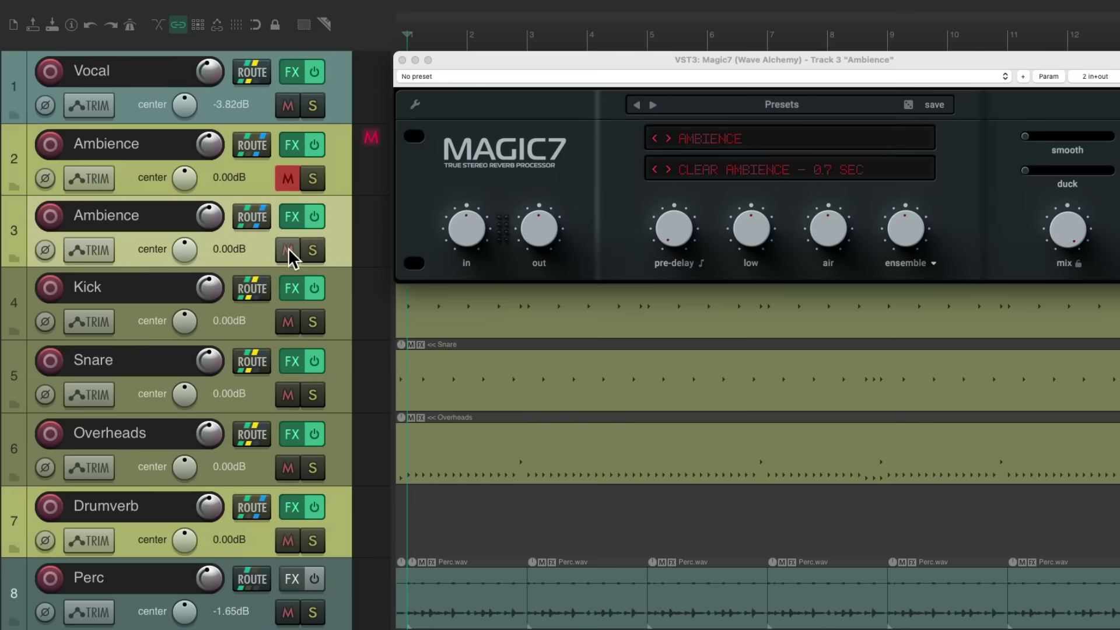
Unmute the duplicated track and rename it 'Reverb Hall'
{"action": "left_click", "coordinate": [294, 254]}
{"action": "double_click", "coordinate": [173, 224]}
{"action": "type", "text": "Reverb Hal"}
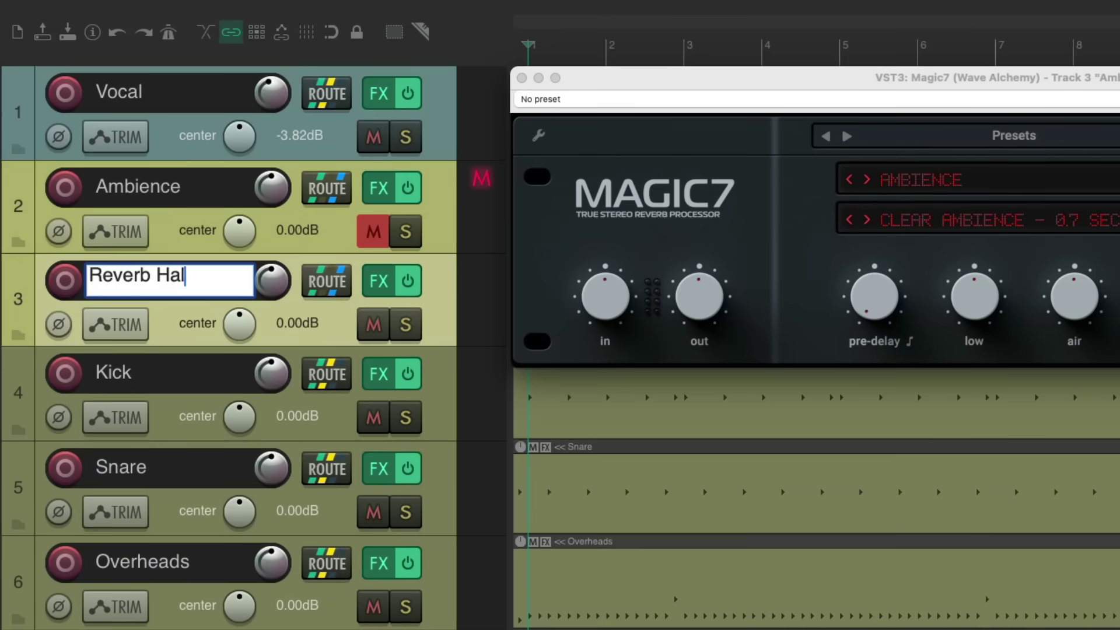
{"action": "type", "text": "l"}
{"action": "key", "text": "Return"}
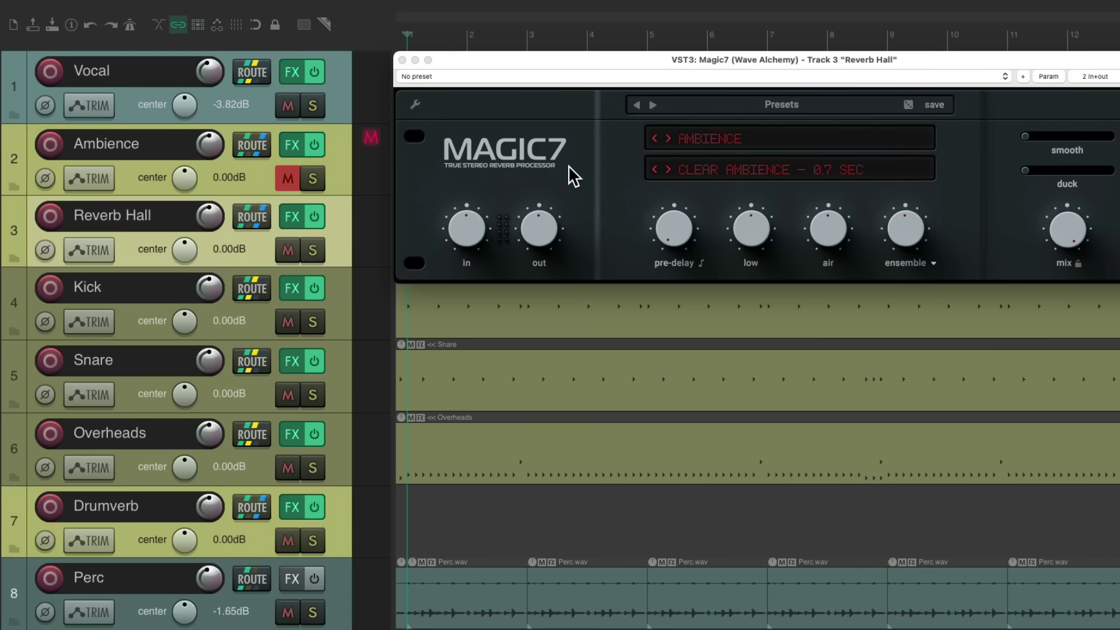
Mute Ambience, solo Vocal, and try SPACES 1 presets Batch House 3.9 sec and East Church 3.3 sec
{"action": "left_click", "coordinate": [286, 179]}
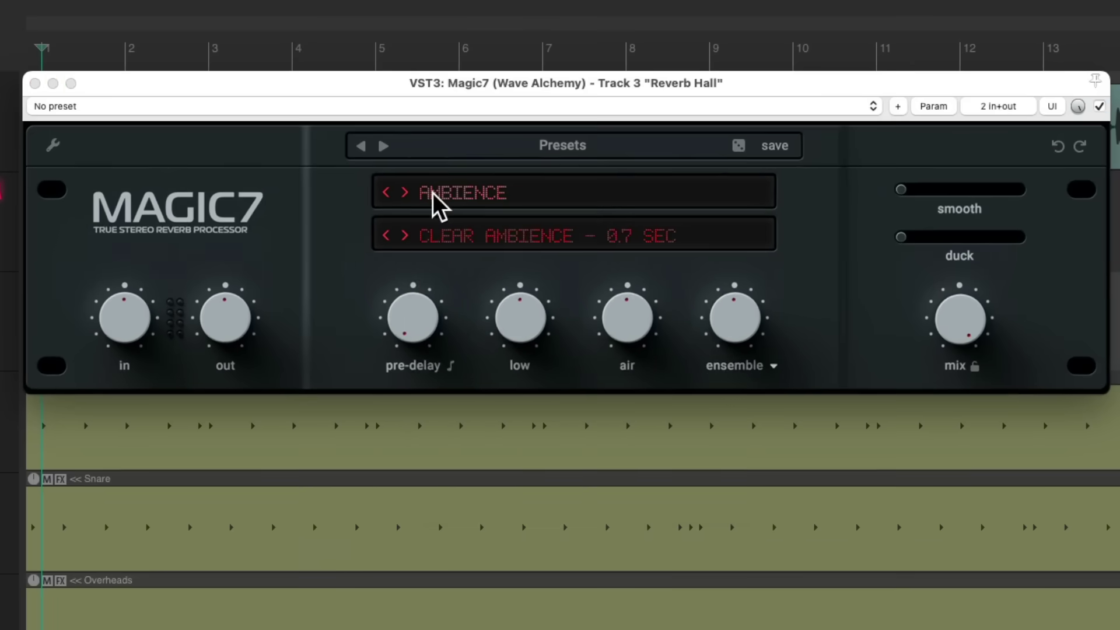
{"action": "left_click", "coordinate": [692, 146]}
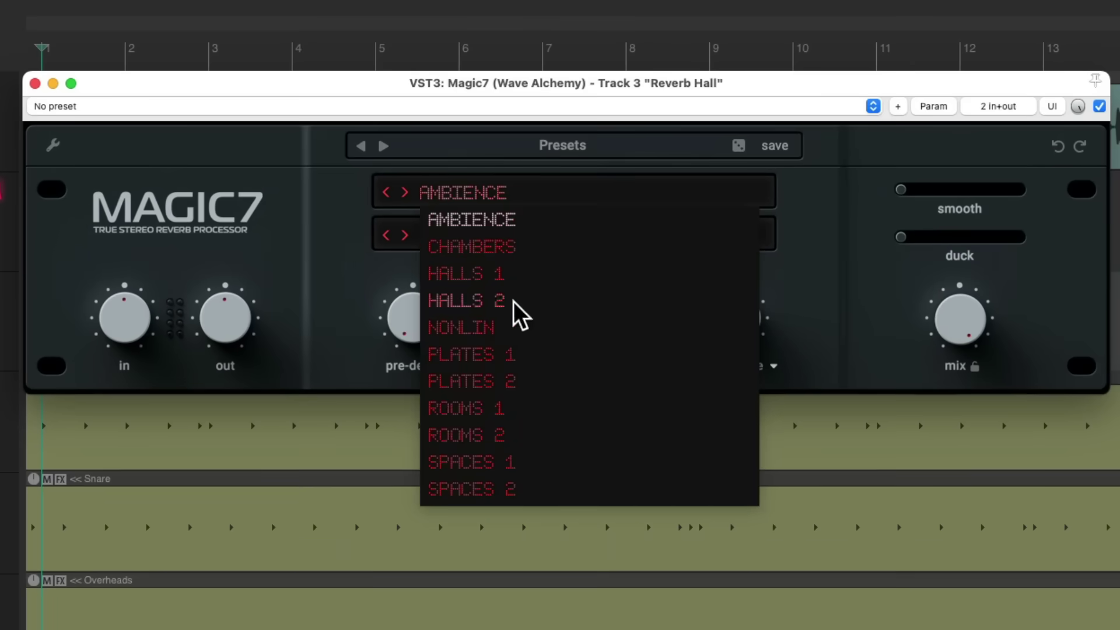
{"action": "left_click", "coordinate": [484, 462]}
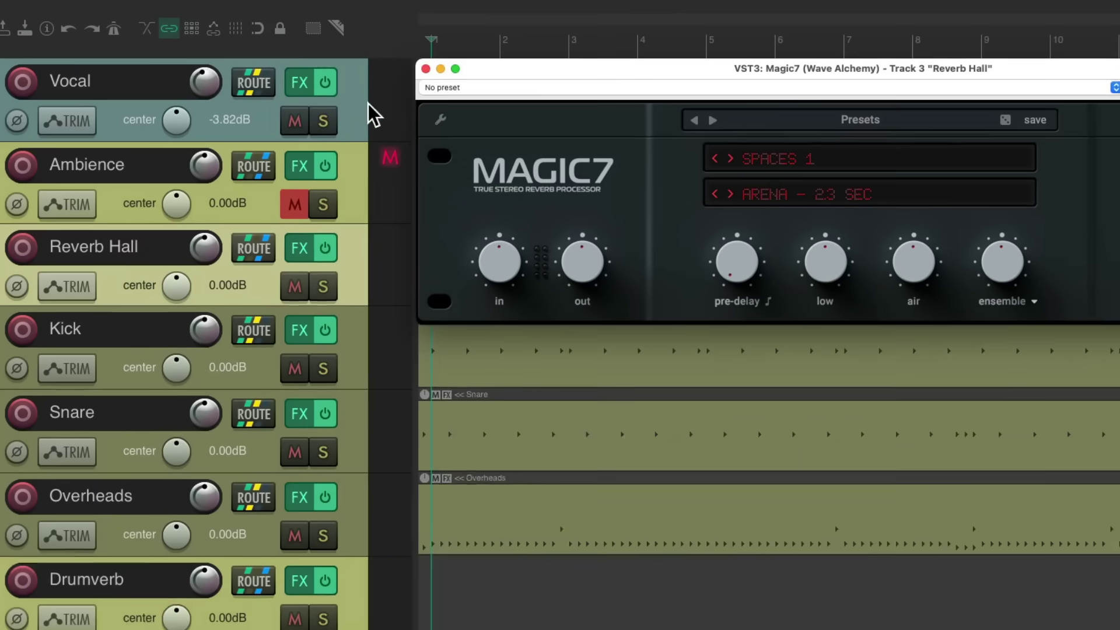
{"action": "left_click", "coordinate": [357, 116]}
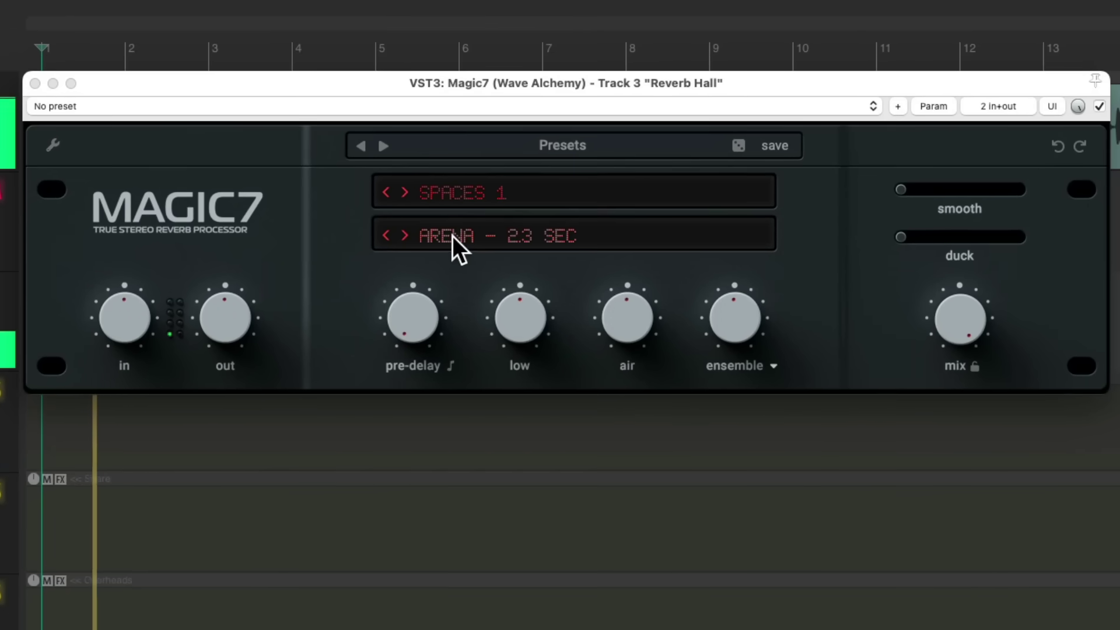
{"action": "left_click", "coordinate": [451, 235]}
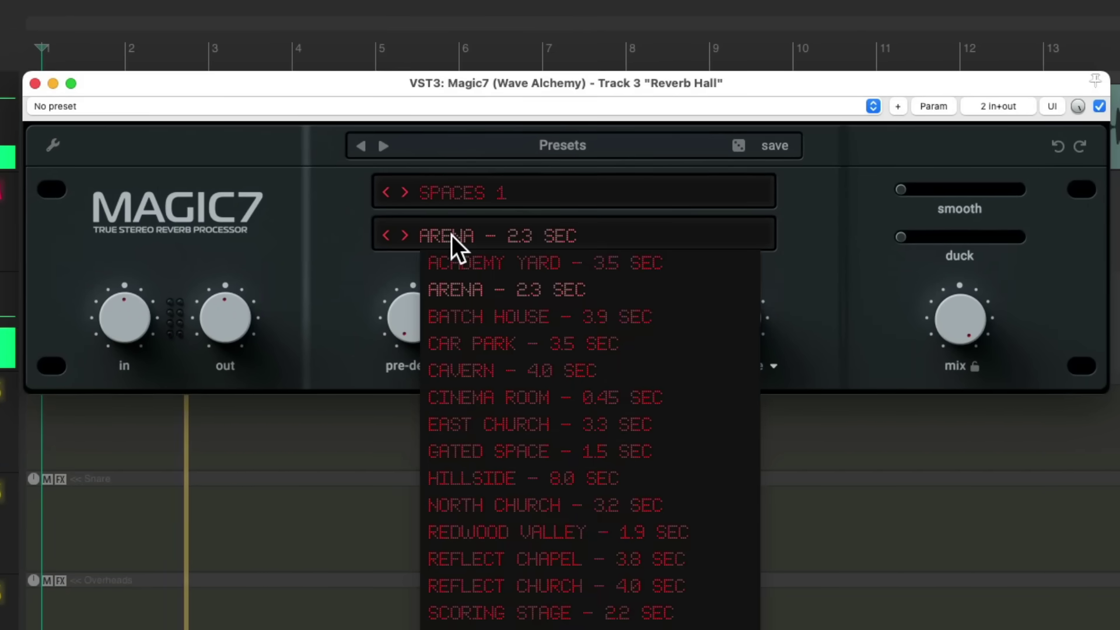
{"action": "left_click", "coordinate": [453, 315]}
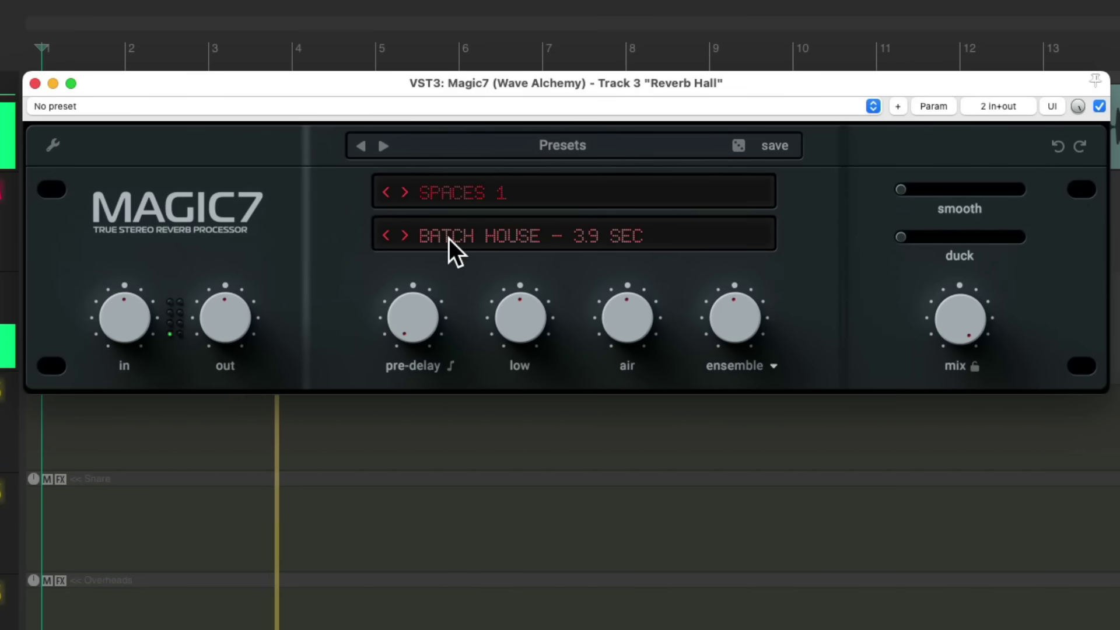
{"action": "left_click", "coordinate": [449, 239]}
{"action": "left_click", "coordinate": [447, 416]}
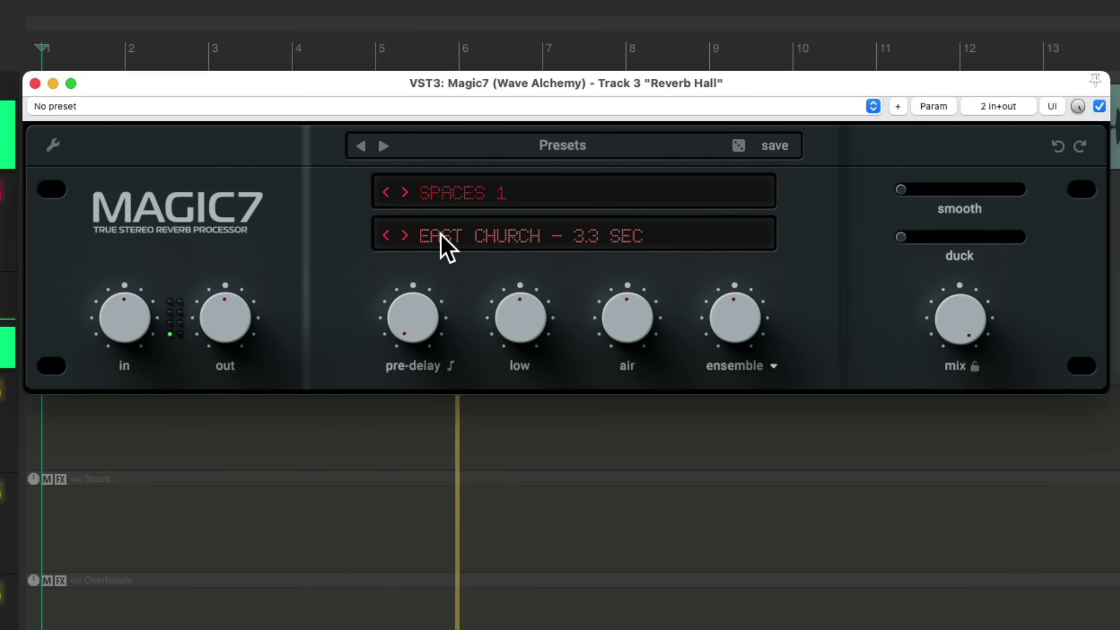
Switch to PLATES 1, audition Bright Plate 2.0 and Echo Plate 1.7, ending on Perc Plate 1.1 sec
{"action": "left_click", "coordinate": [445, 188]}
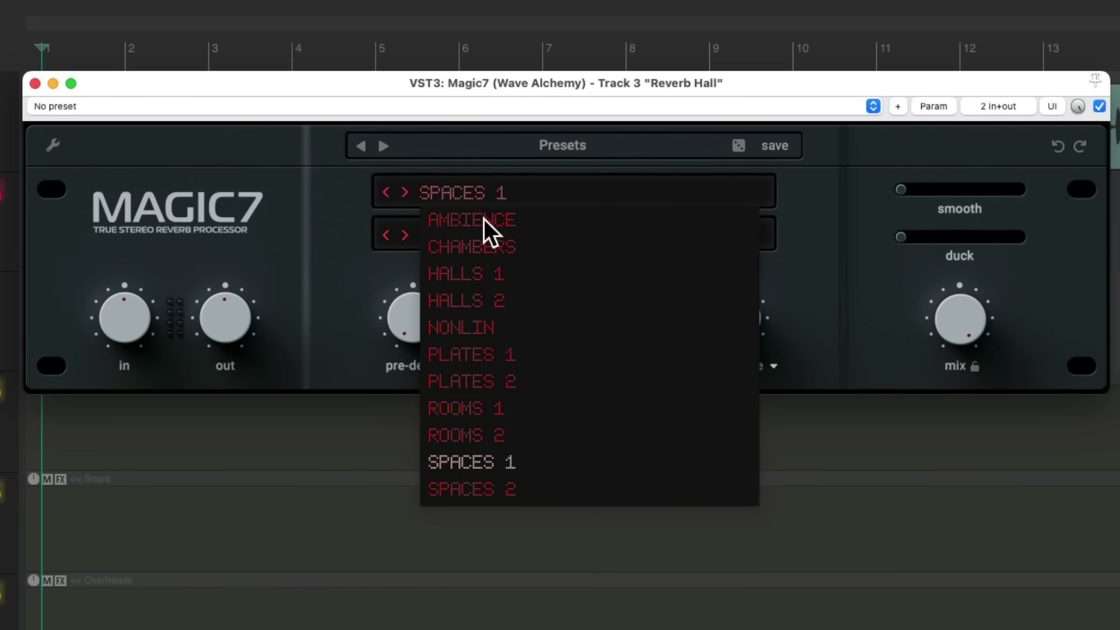
{"action": "left_click", "coordinate": [517, 353]}
{"action": "left_click", "coordinate": [461, 233]}
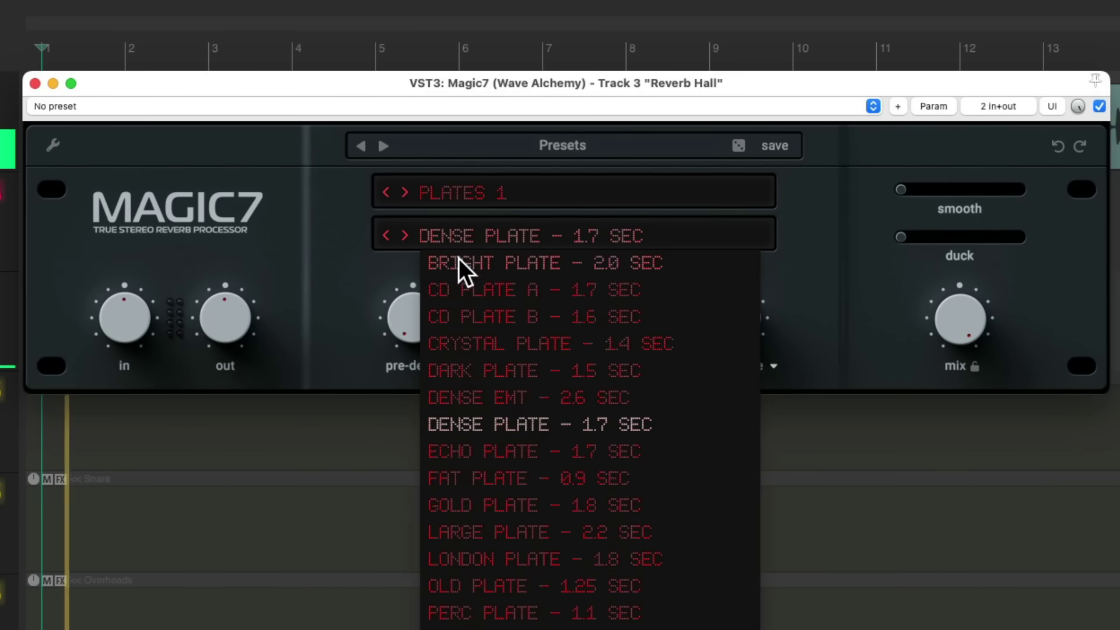
{"action": "left_click", "coordinate": [458, 258]}
{"action": "left_click", "coordinate": [453, 232]}
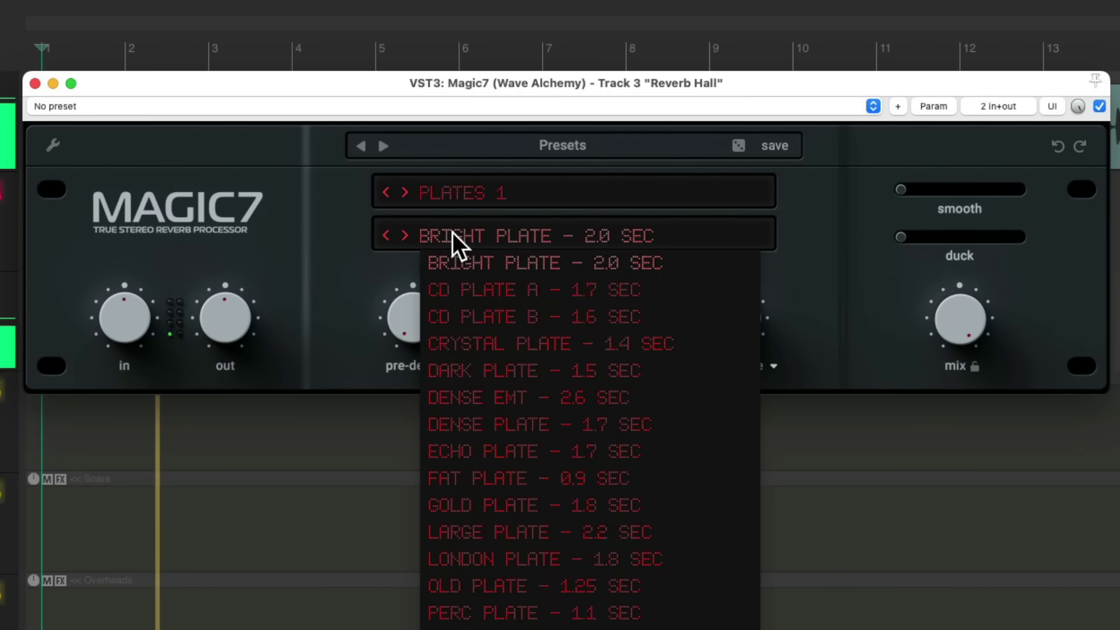
{"action": "left_click", "coordinate": [470, 448]}
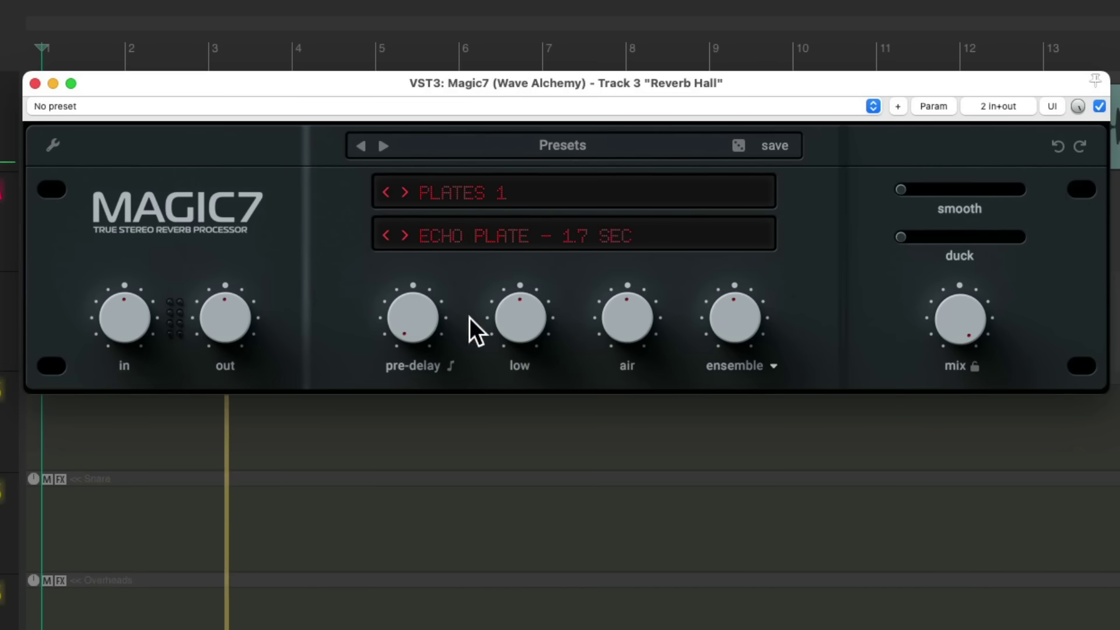
{"action": "left_click", "coordinate": [458, 233]}
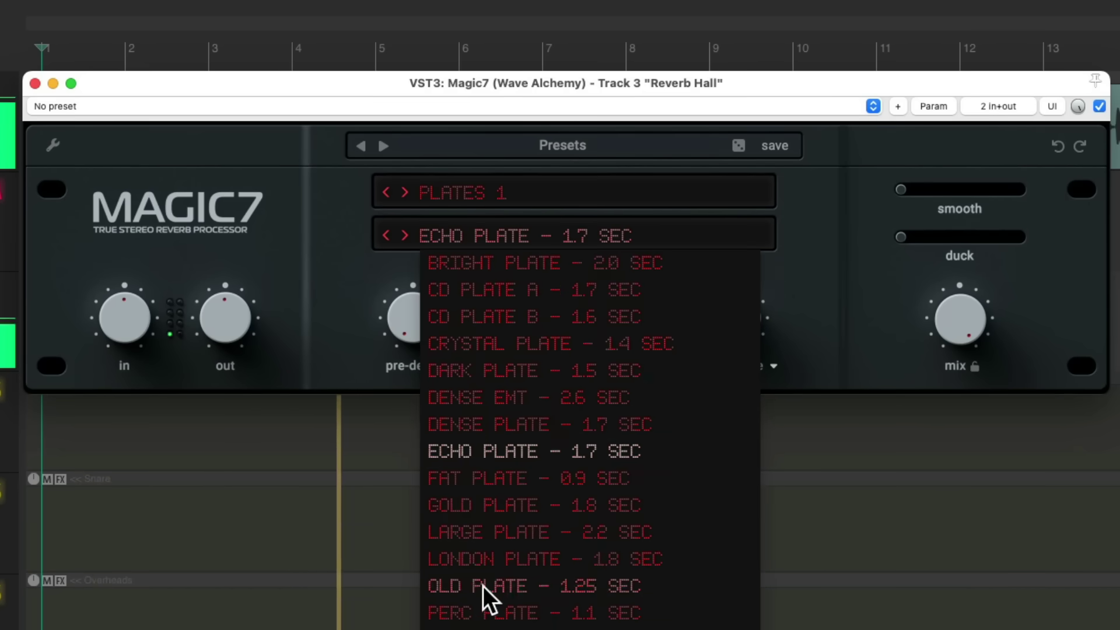
{"action": "left_click", "coordinate": [465, 613]}
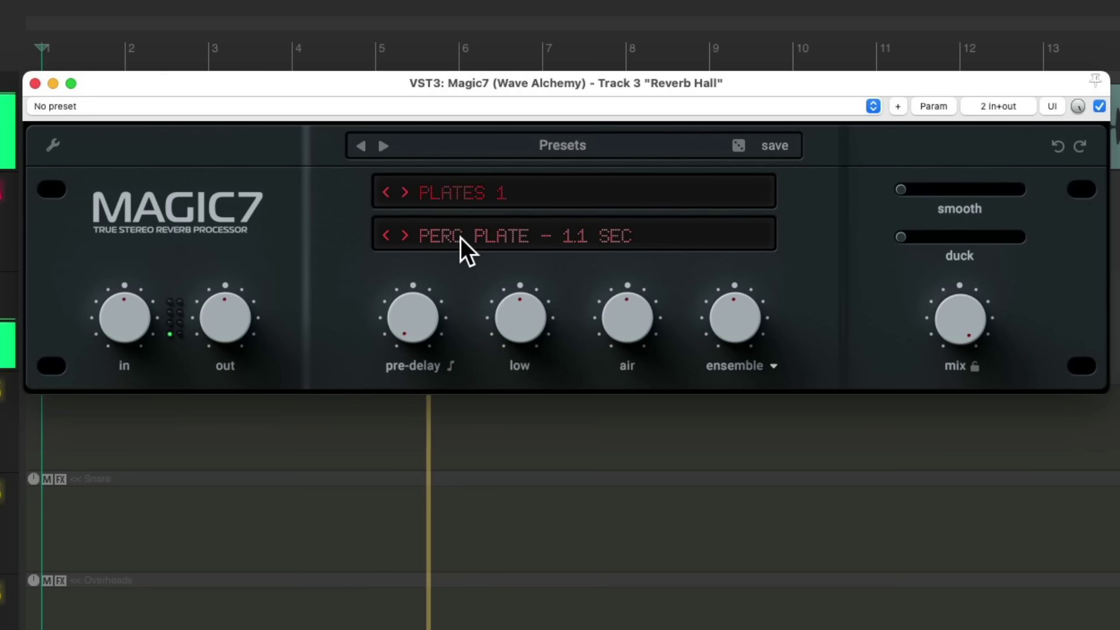
Switch Magic7 to HALLS 1 (Amsterdam Hall 2.3 sec) and set the ensemble to about half
{"action": "left_click", "coordinate": [464, 197]}
{"action": "left_click", "coordinate": [513, 274]}
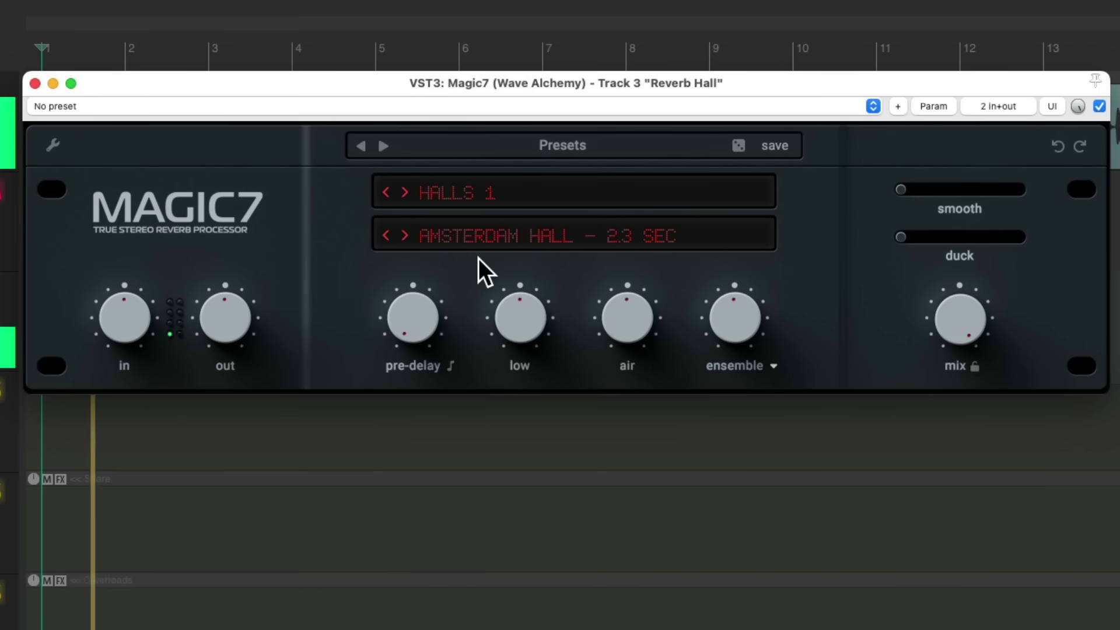
{"action": "left_click_drag", "start_coordinate": [724, 318], "coordinate": [723, 277]}
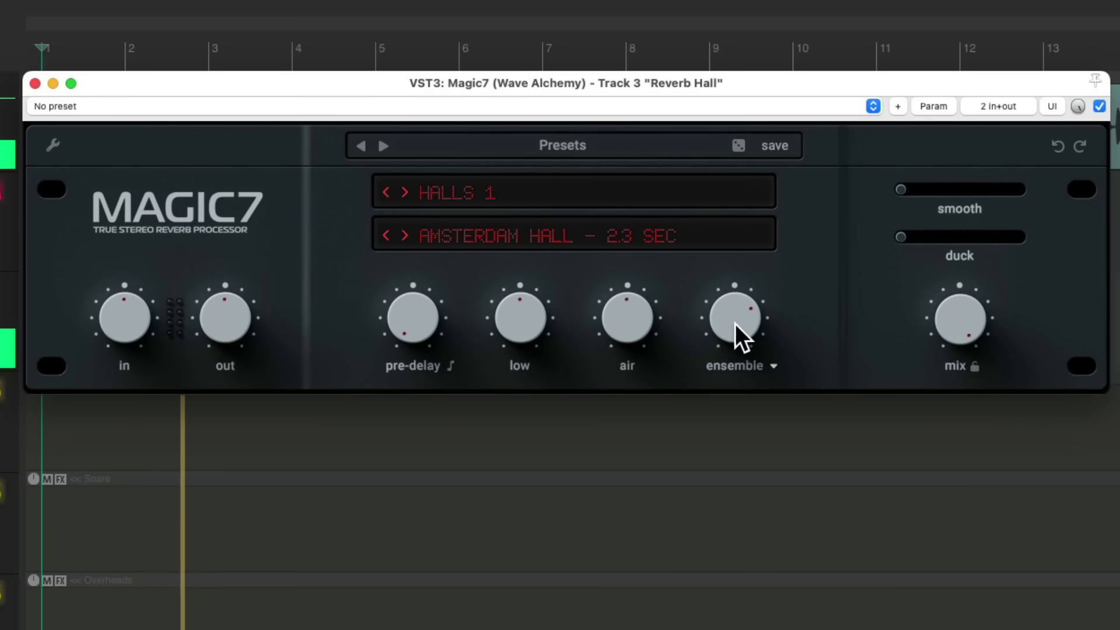
{"action": "left_click_drag", "start_coordinate": [729, 327], "coordinate": [703, 471]}
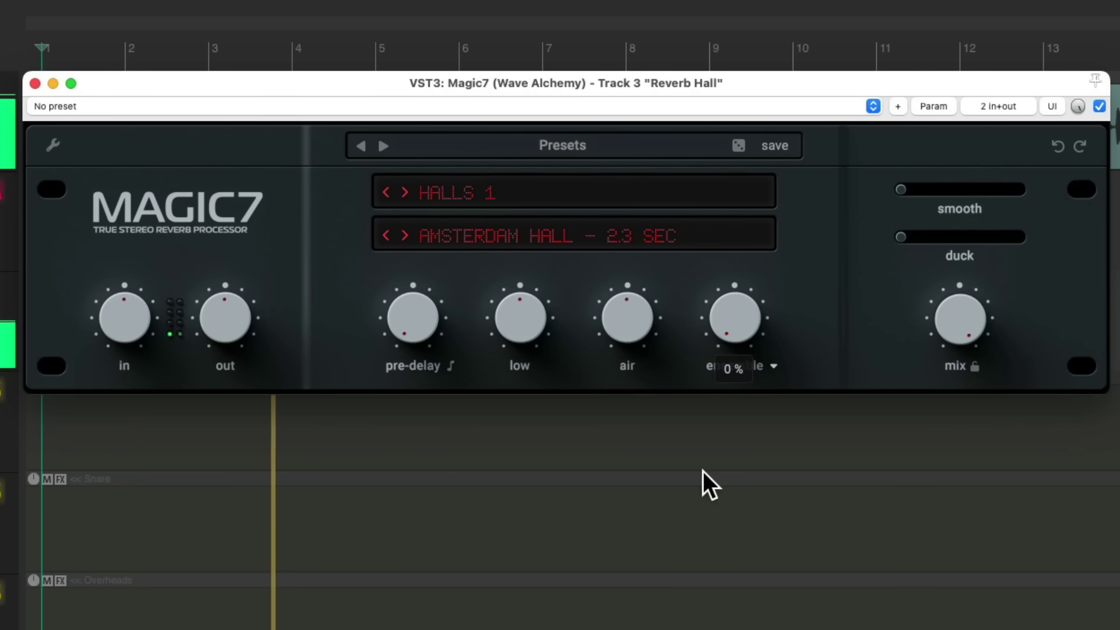
{"action": "left_click_drag", "start_coordinate": [705, 396], "coordinate": [711, 334]}
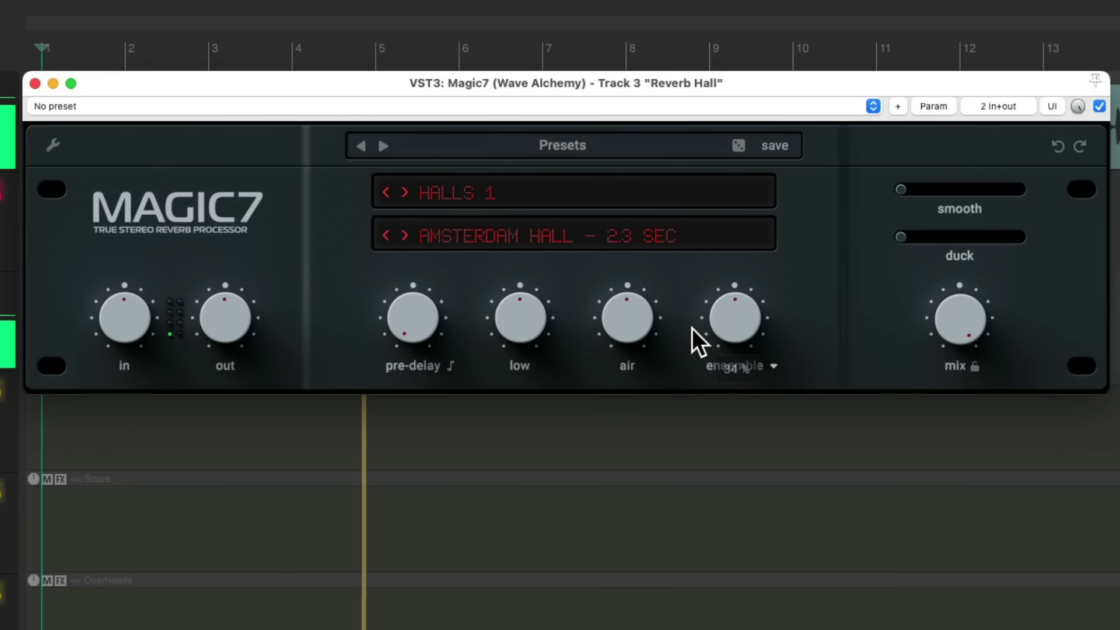
Set the Magic7 pre-delay to 0 ms and solo the Reverb Hall track
{"action": "left_click_drag", "start_coordinate": [423, 323], "coordinate": [423, 259]}
{"action": "left_click_drag", "start_coordinate": [404, 331], "coordinate": [400, 465]}
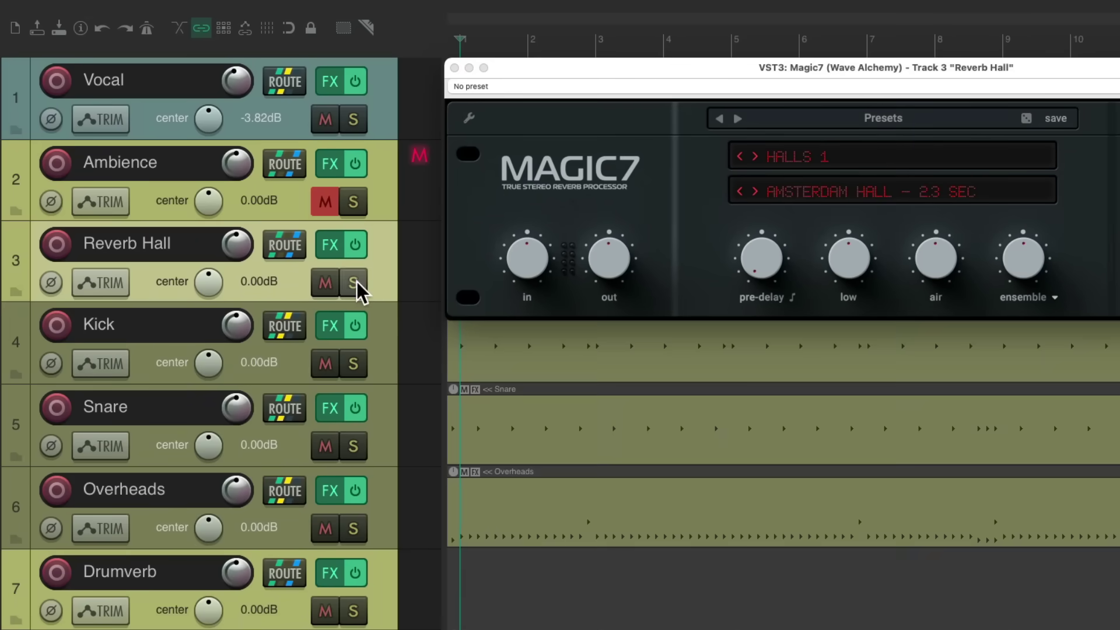
{"action": "left_click", "coordinate": [353, 282]}
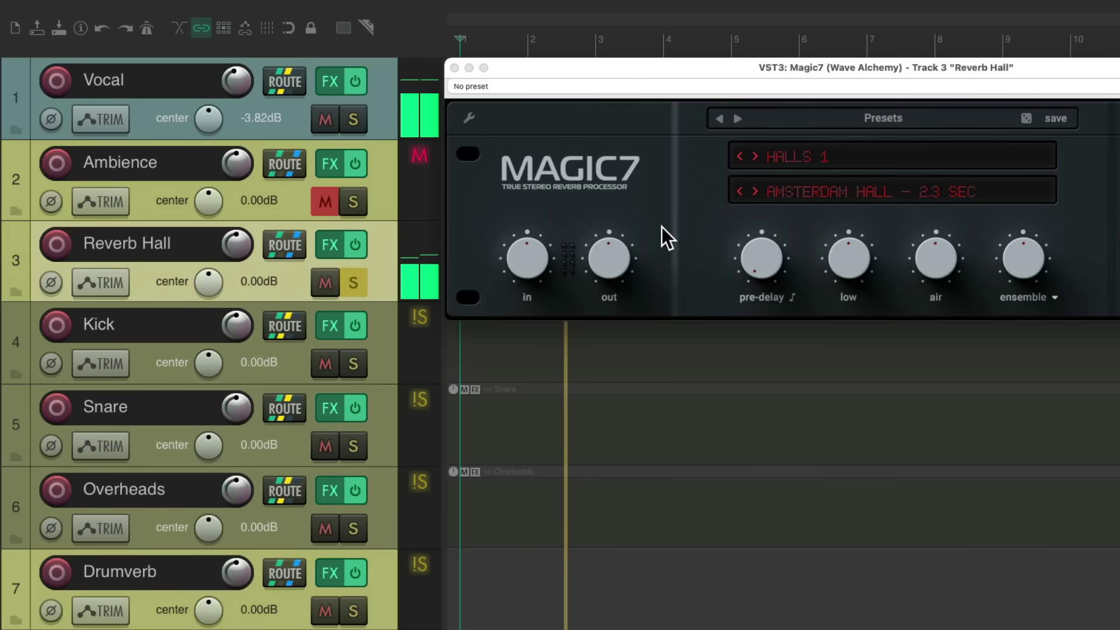
Add ReaEQ after Magic7 in the Reverb Hall effects chain, filtering the list by 'eq'
{"action": "left_click", "coordinate": [326, 244]}
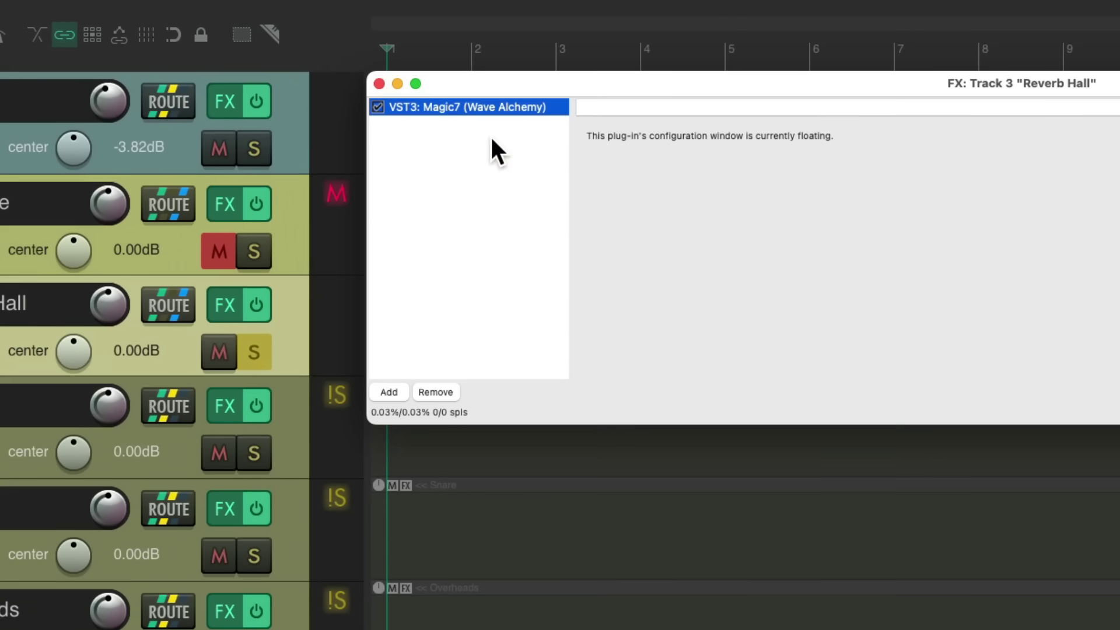
{"action": "double_click", "coordinate": [487, 143]}
{"action": "type", "text": "eq"}
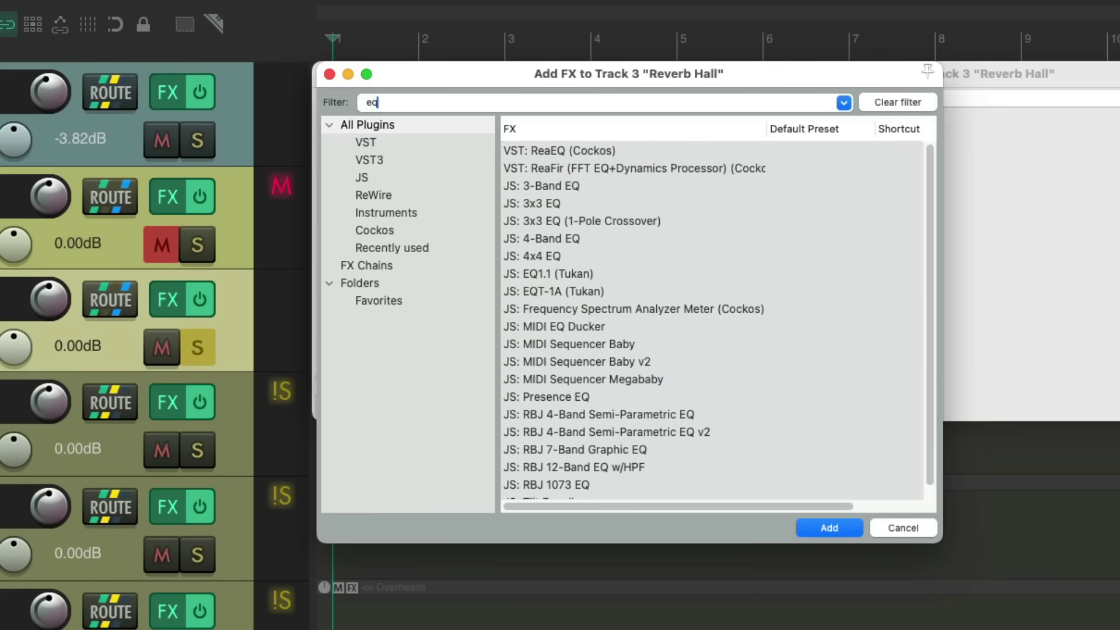
{"action": "left_click", "coordinate": [551, 150]}
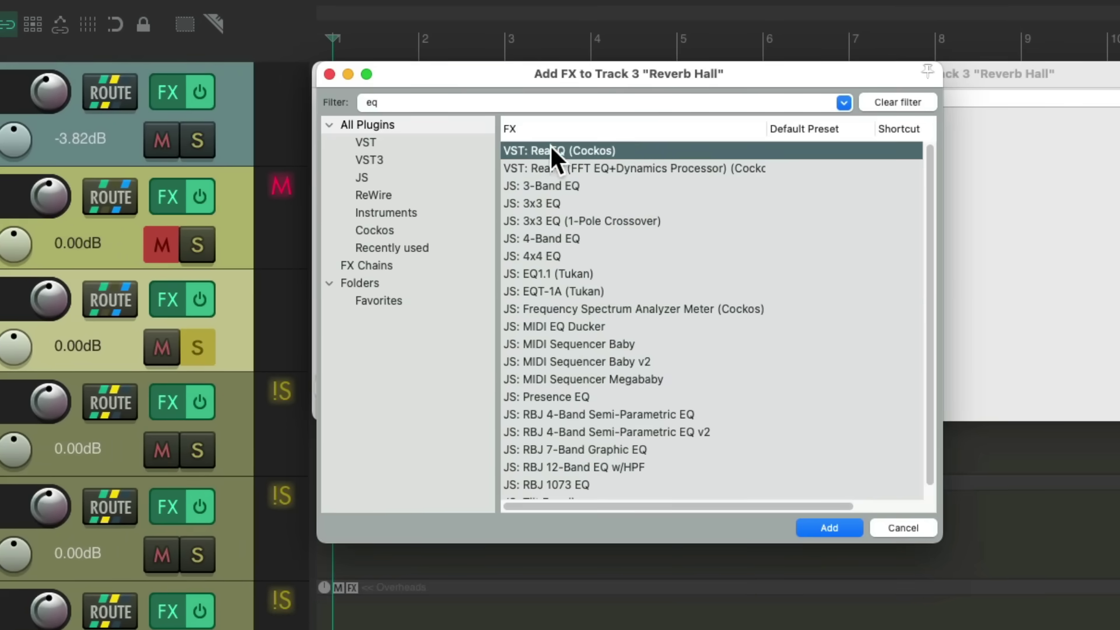
{"action": "double_click", "coordinate": [641, 145]}
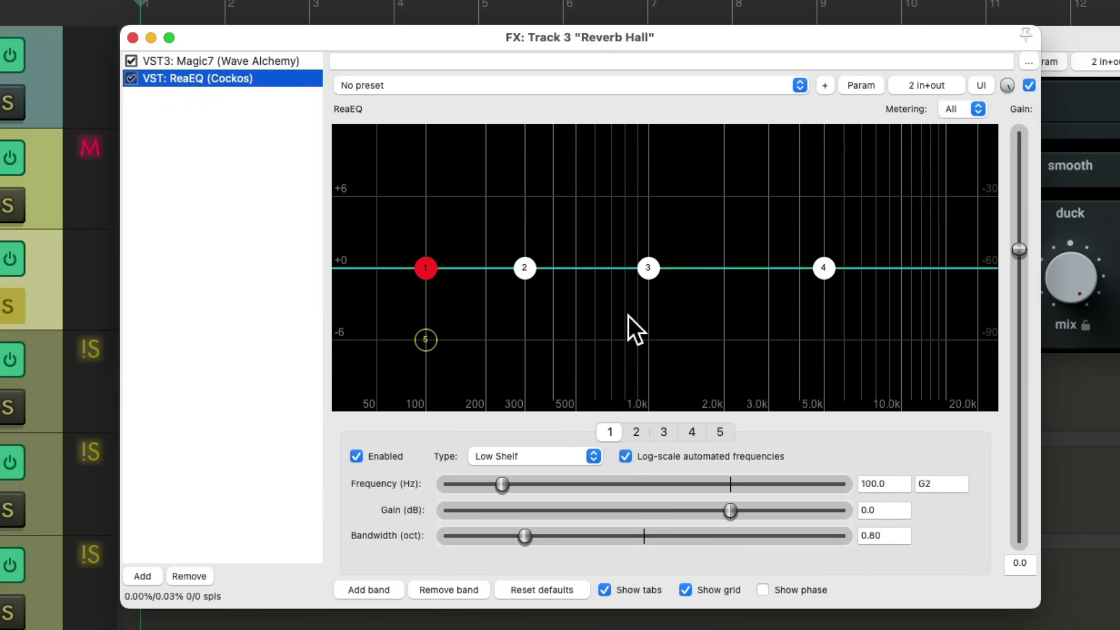
Make band 5 a ~150 Hz high-pass, cut band 2's low mids, and boost the high shelf +7.1 dB
{"action": "double_click", "coordinate": [425, 339]}
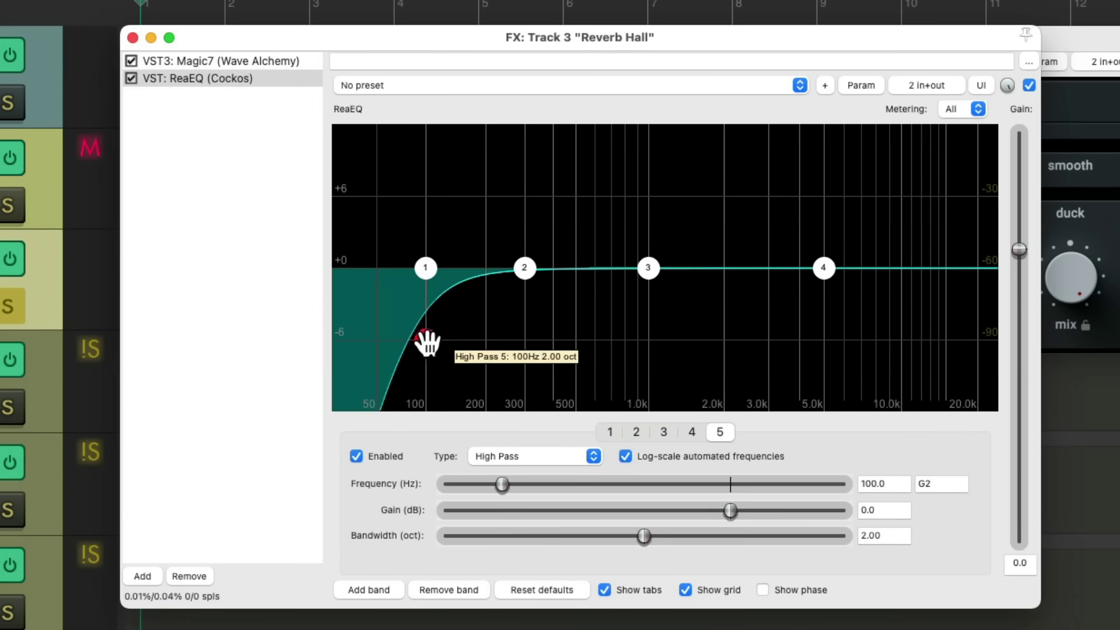
{"action": "mouse_move", "coordinate": [427, 342]}
{"action": "left_mouse_down"}
{"action": "mouse_move", "coordinate": [537, 337]}
{"action": "mouse_move", "coordinate": [445, 339]}
{"action": "left_mouse_up"}
{"action": "left_click_drag", "start_coordinate": [522, 268], "coordinate": [544, 295]}
{"action": "left_click_drag", "start_coordinate": [445, 339], "coordinate": [463, 339]}
{"action": "left_click_drag", "start_coordinate": [647, 270], "coordinate": [646, 285]}
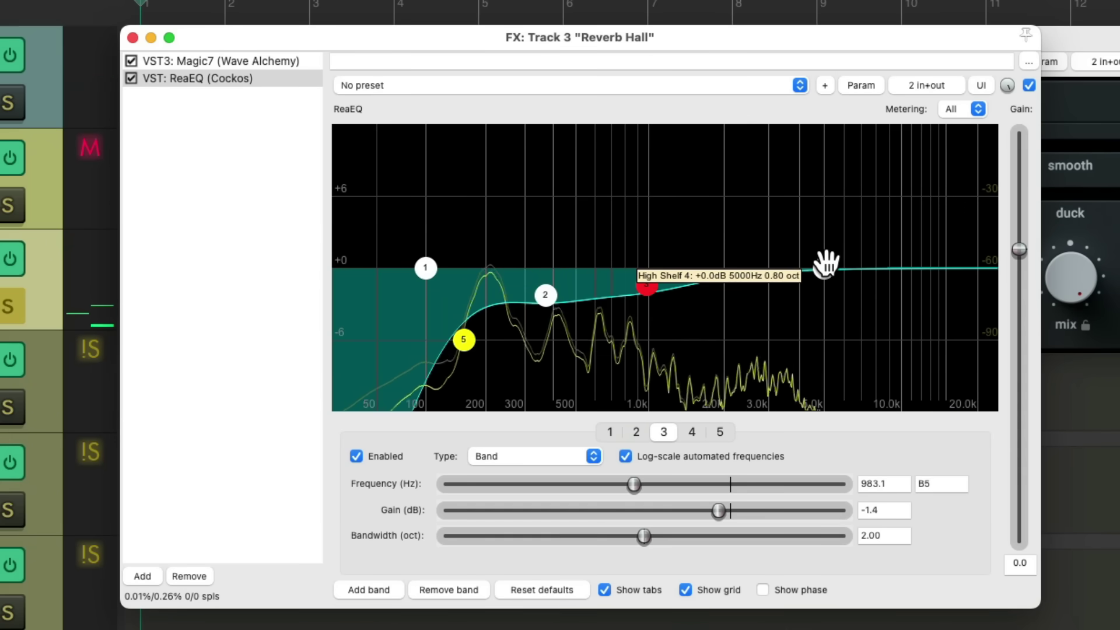
{"action": "left_click_drag", "start_coordinate": [825, 264], "coordinate": [823, 182]}
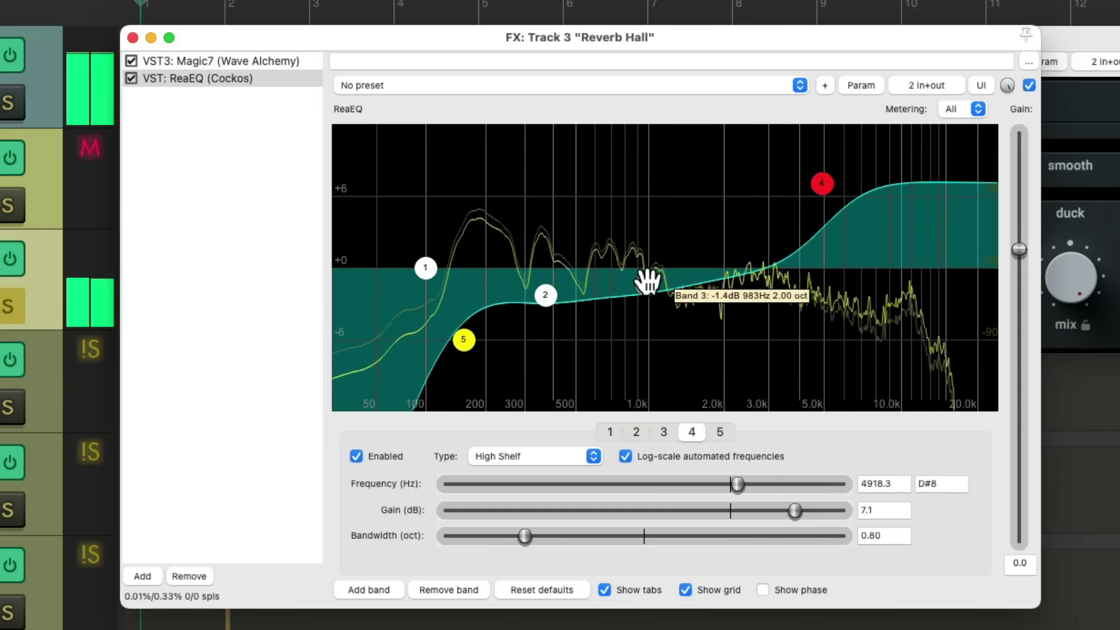
Boost band 3 to about 2.6 kHz +4.3 dB, raise highs, refine the cuts, then compare bypassed during playback
{"action": "left_click_drag", "start_coordinate": [647, 283], "coordinate": [753, 225]}
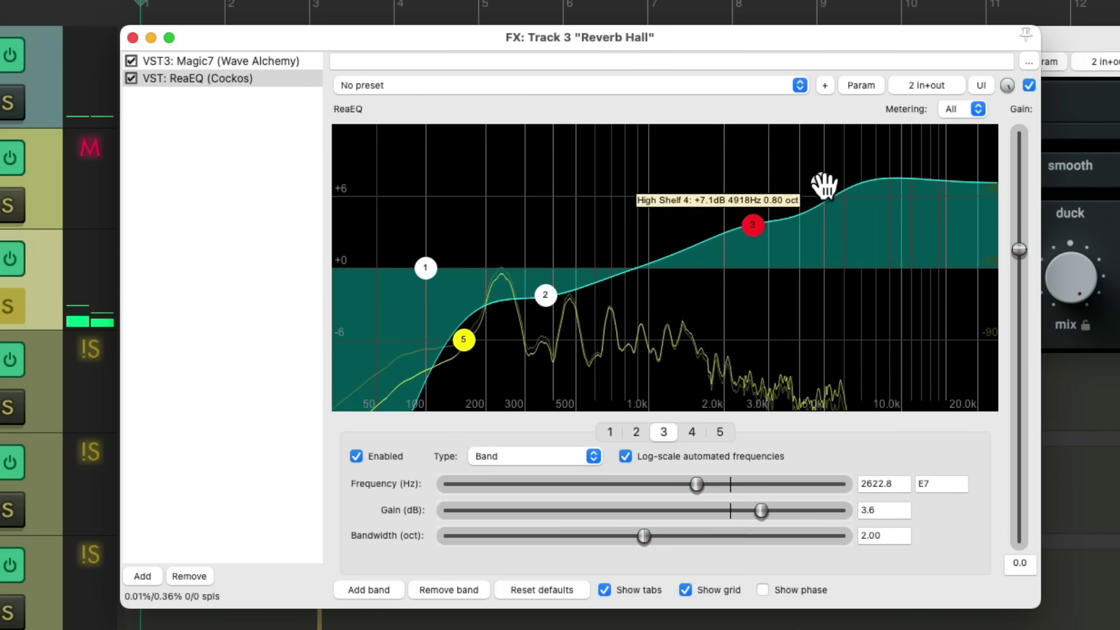
{"action": "left_click_drag", "start_coordinate": [824, 185], "coordinate": [822, 169]}
{"action": "left_click_drag", "start_coordinate": [754, 228], "coordinate": [753, 217]}
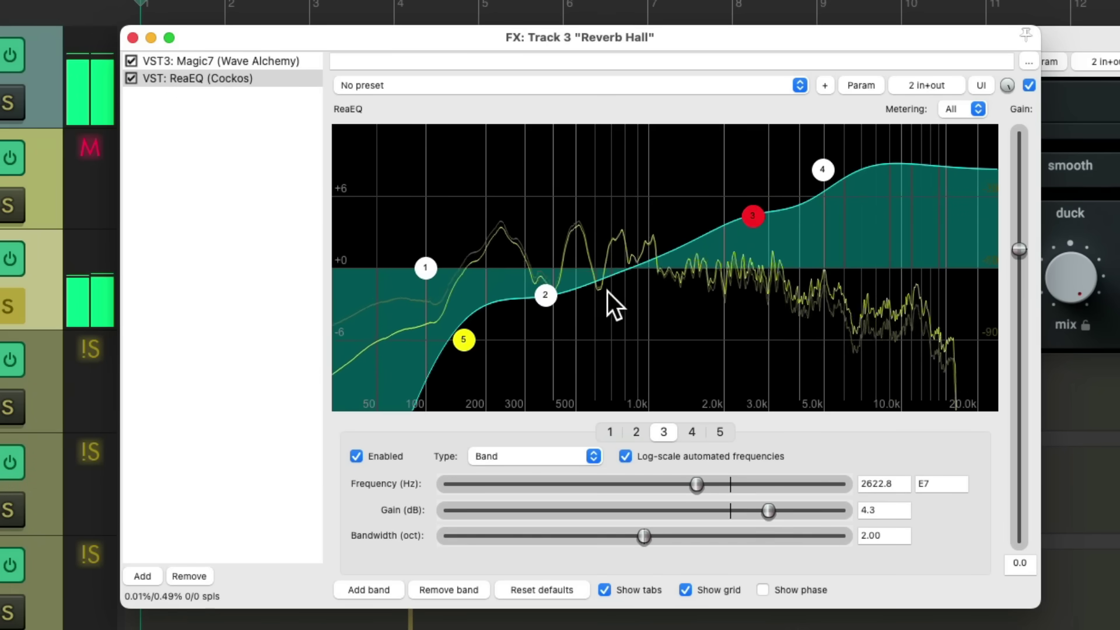
{"action": "left_click_drag", "start_coordinate": [543, 295], "coordinate": [557, 307]}
{"action": "left_click_drag", "start_coordinate": [464, 340], "coordinate": [484, 347]}
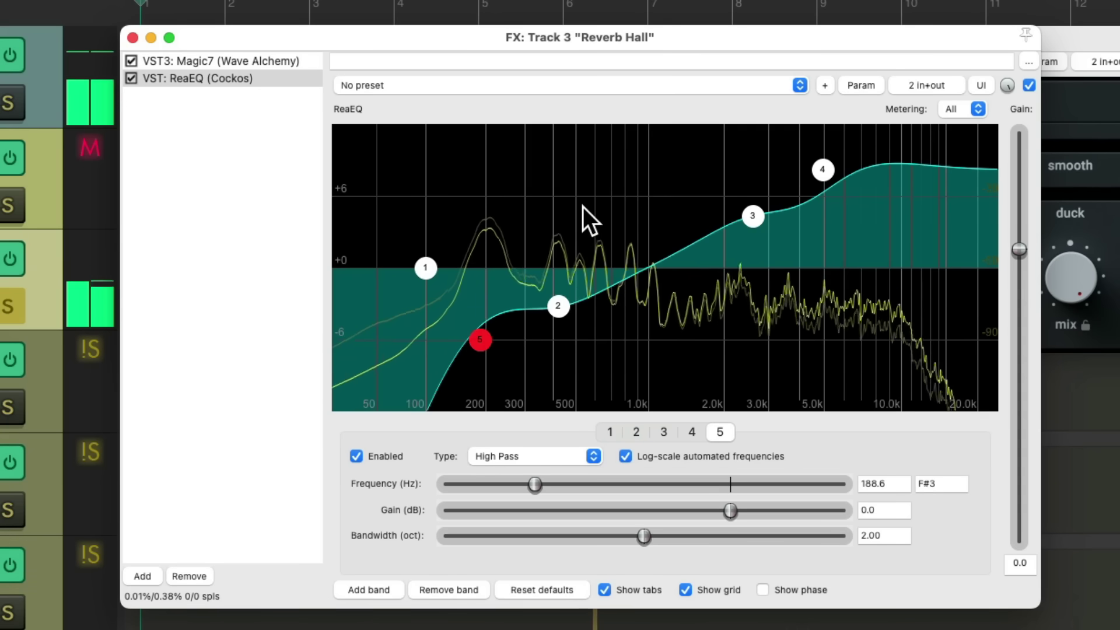
{"action": "left_click", "coordinate": [1028, 85]}
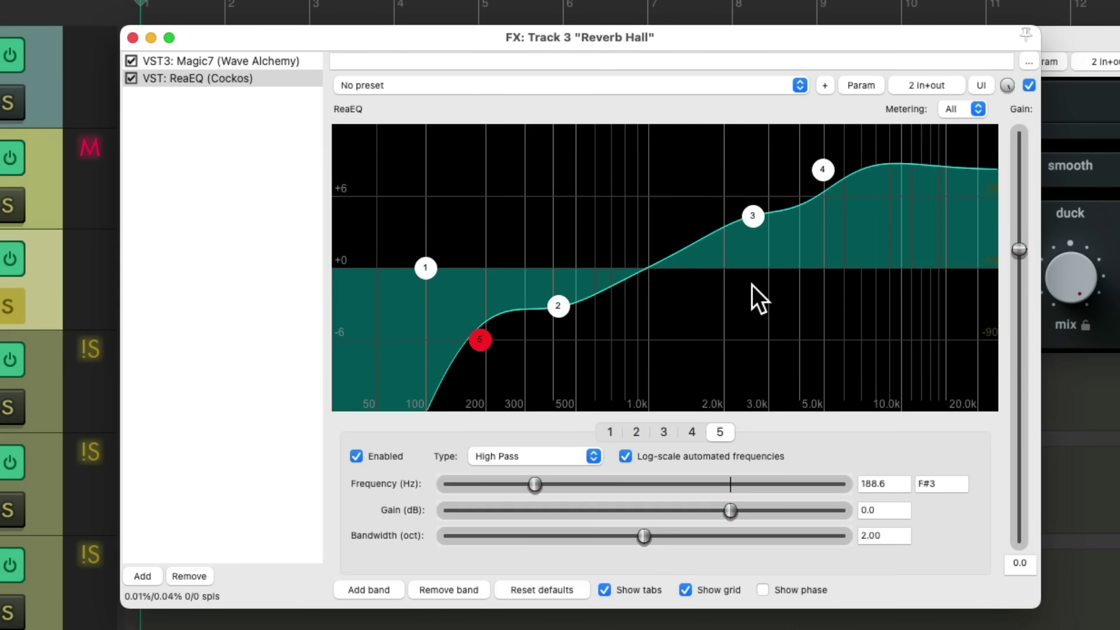
{"action": "key", "text": "space"}
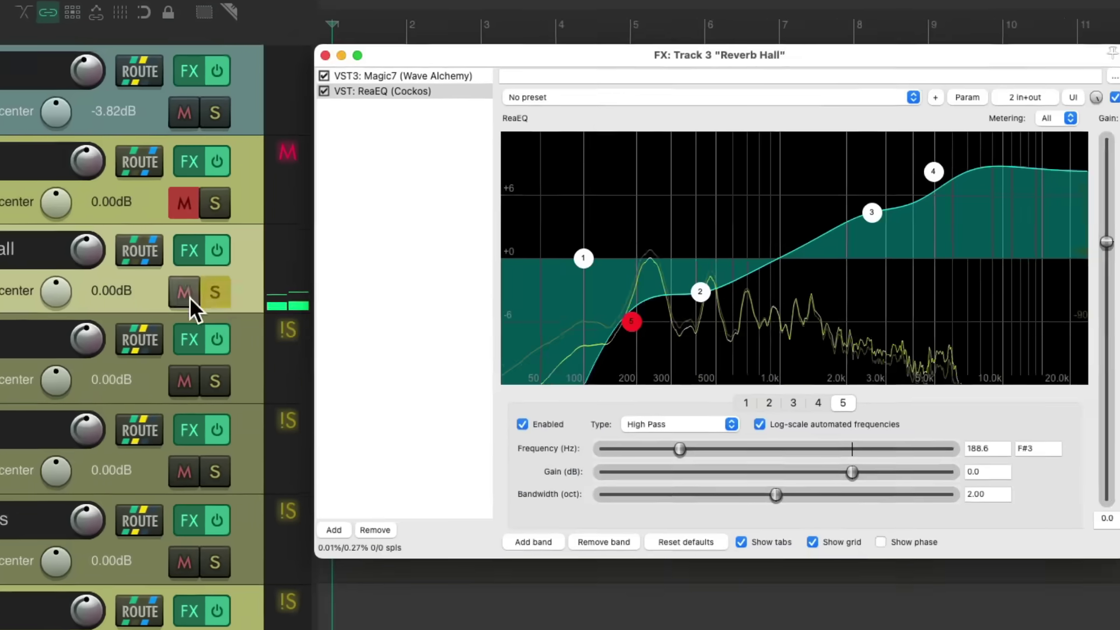
Solo Vocal instead of Reverb Hall, A/B ReaEQ's bypass, unmute Ambience, and close the FX chain
{"action": "left_click", "coordinate": [7, 307]}
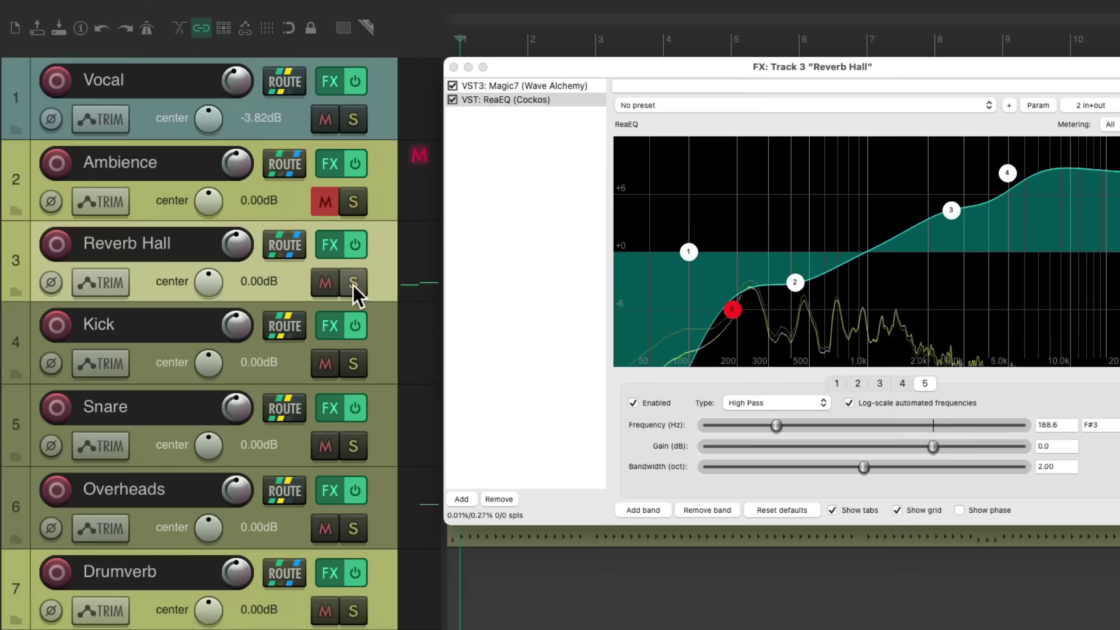
{"action": "left_click", "coordinate": [354, 119]}
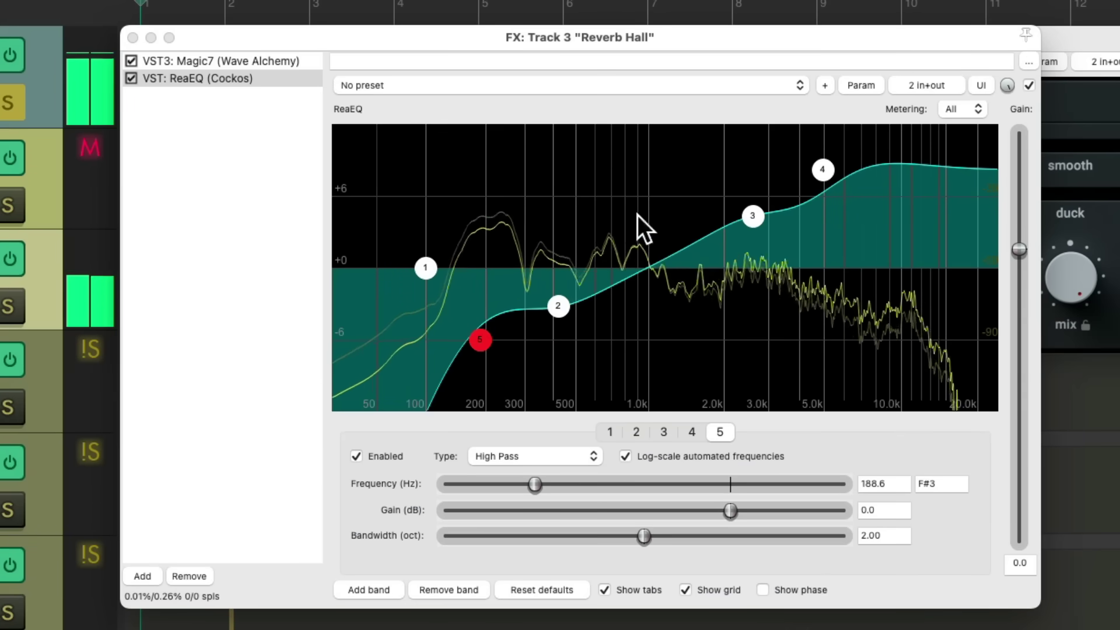
{"action": "left_click", "coordinate": [1029, 84]}
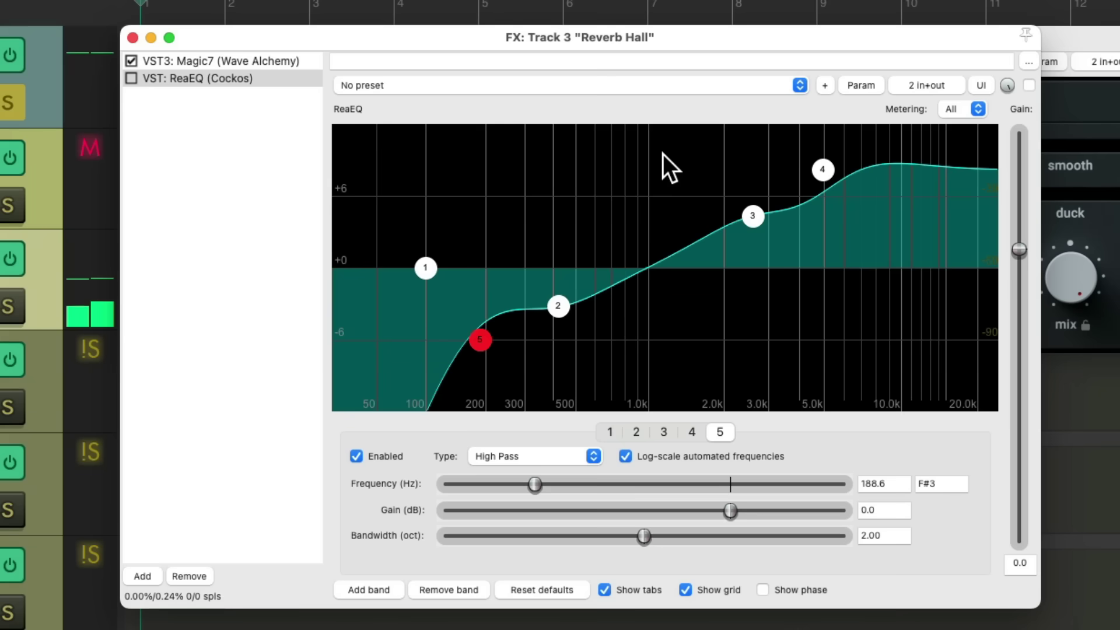
{"action": "left_click", "coordinate": [1029, 84]}
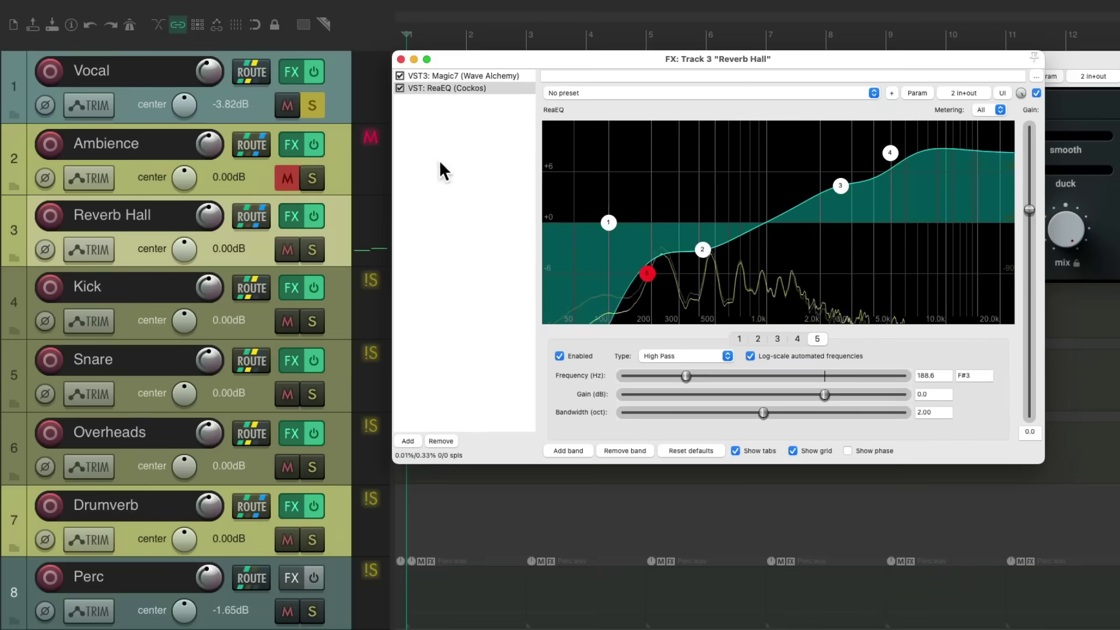
{"action": "left_click", "coordinate": [280, 175]}
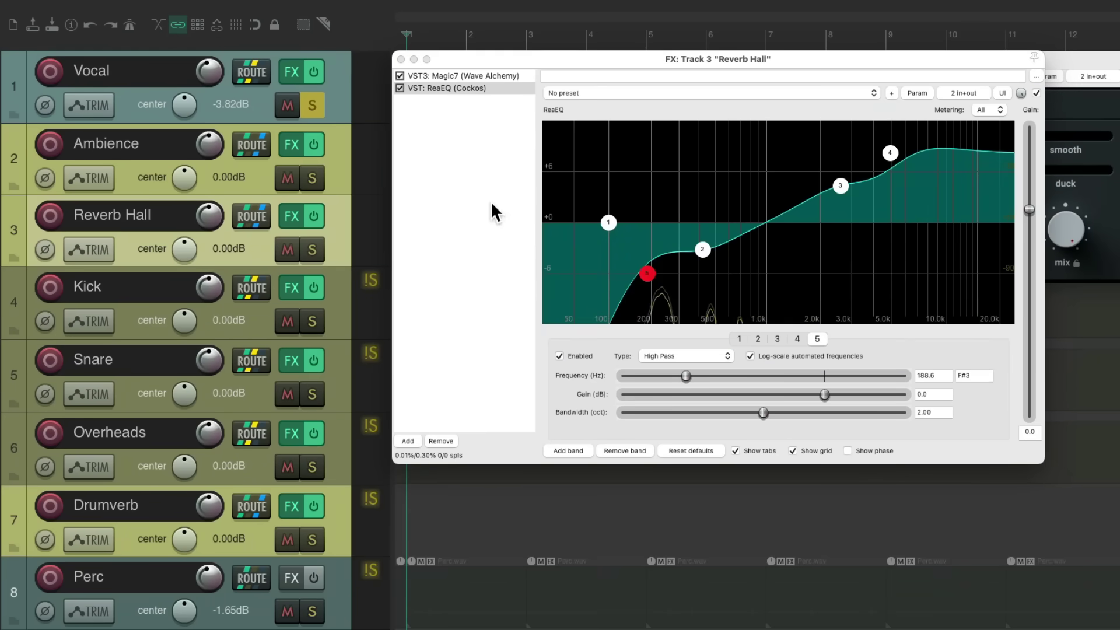
{"action": "left_click", "coordinate": [400, 59]}
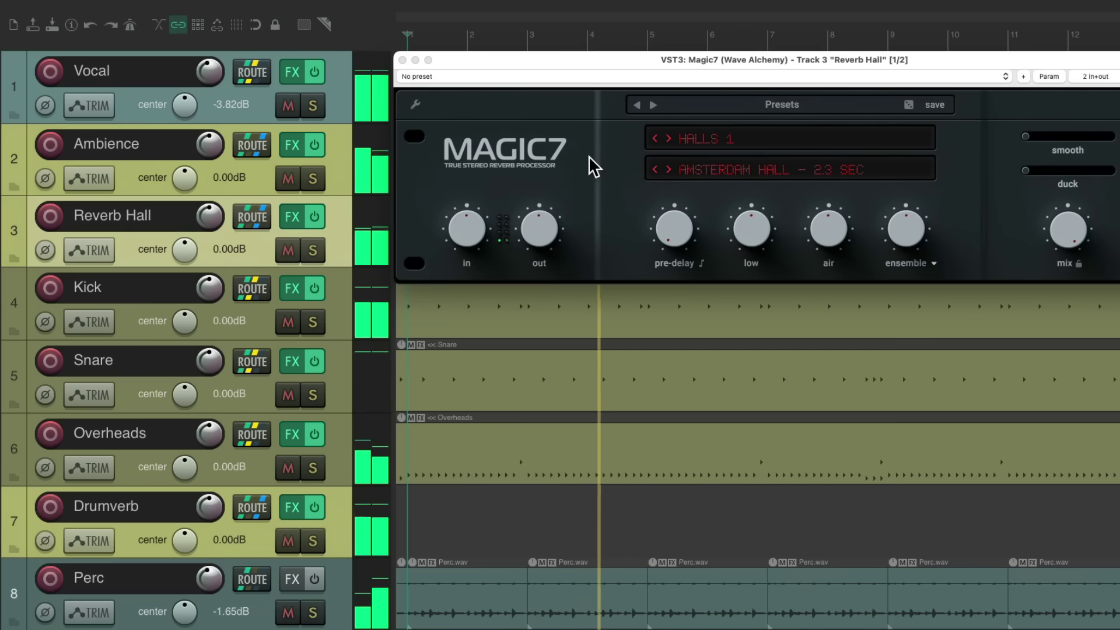
Restart playback and lower the Reverb Hall Magic7 ensemble to 13 %
{"action": "key", "text": "space"}
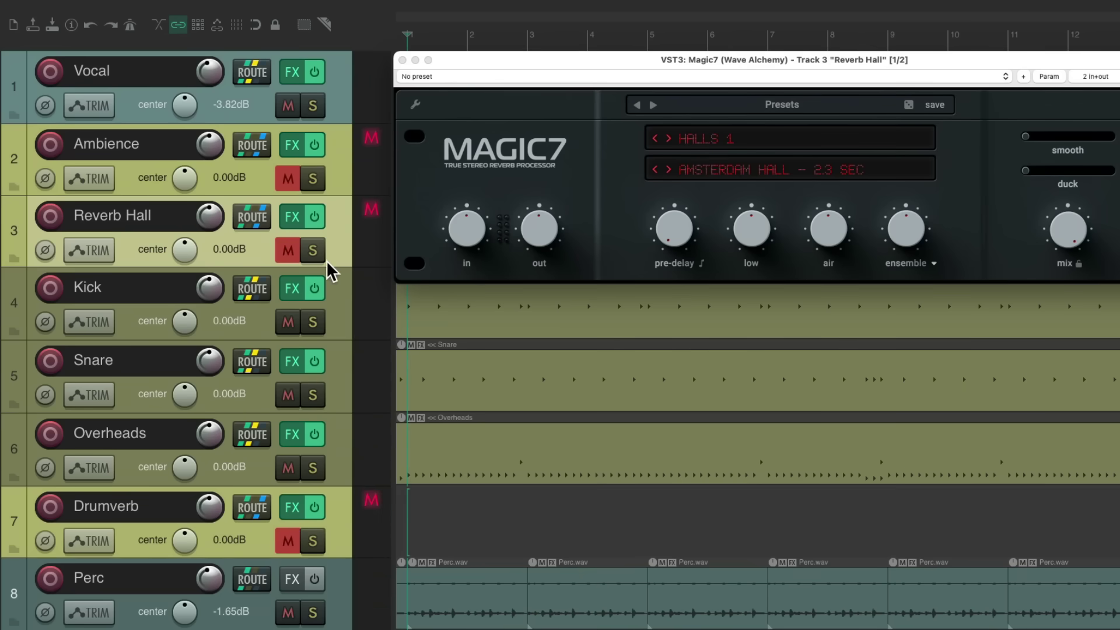
{"action": "key", "text": "space"}
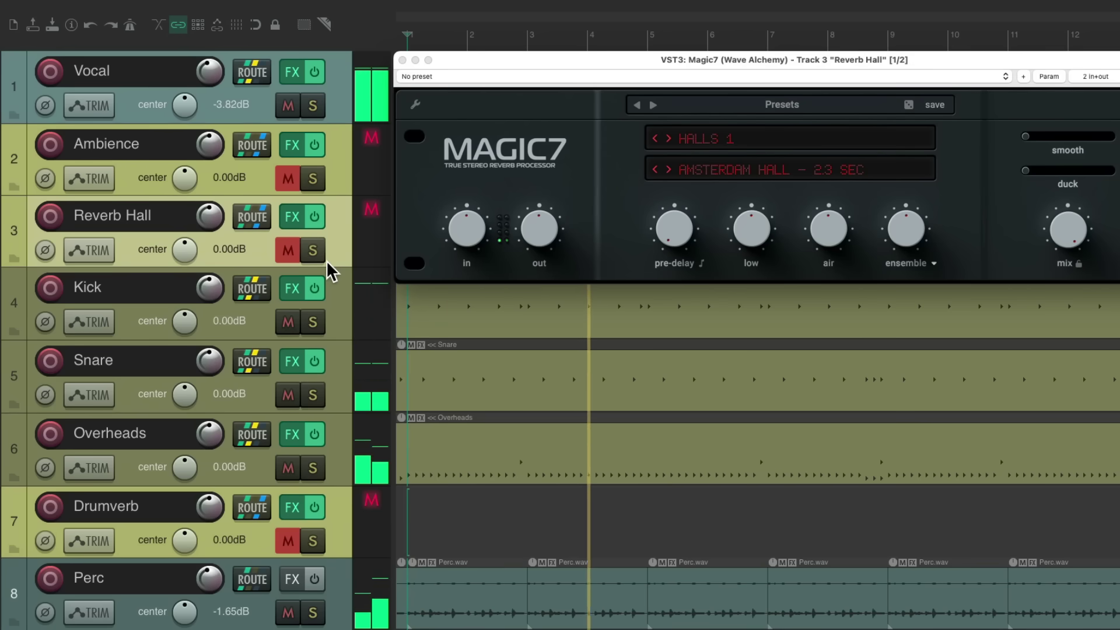
{"action": "key", "text": "space"}
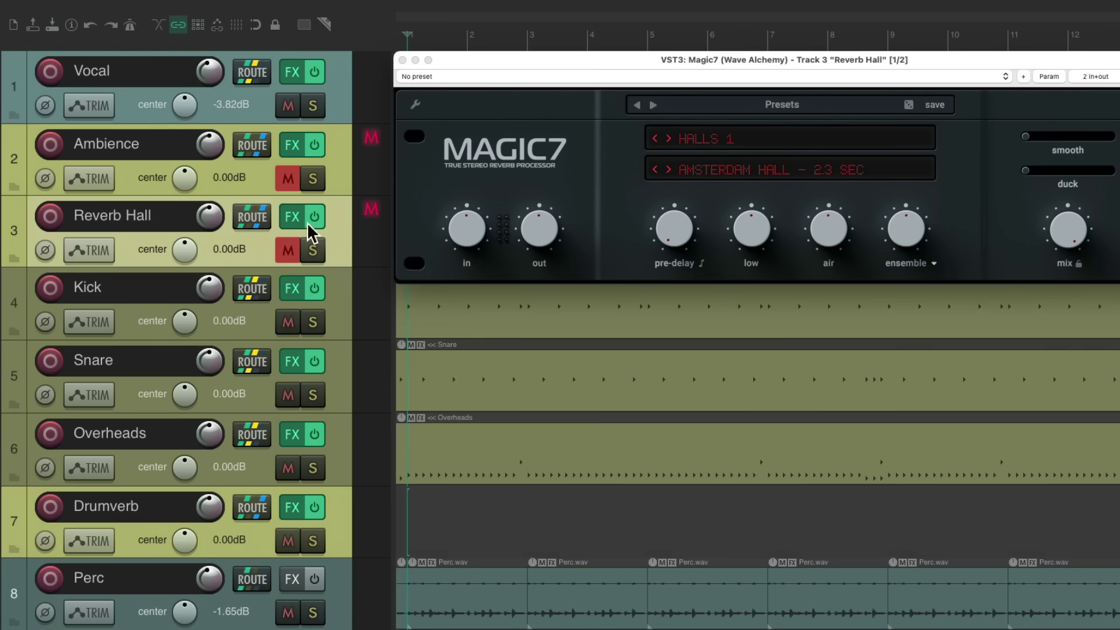
{"action": "key", "text": "space"}
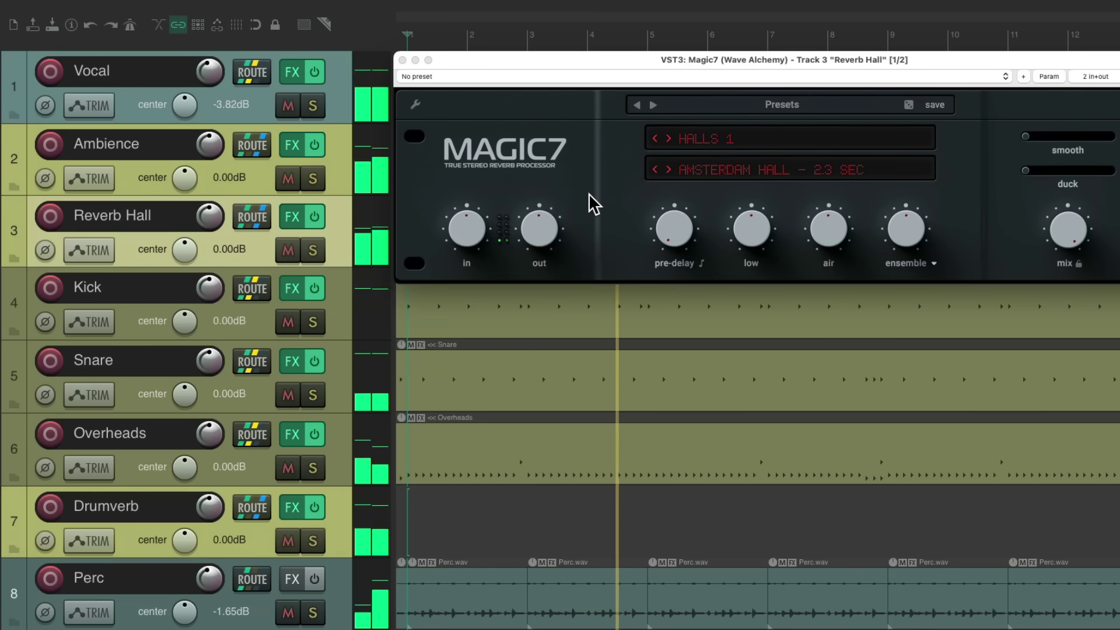
{"action": "left_click_drag", "start_coordinate": [905, 232], "coordinate": [899, 320]}
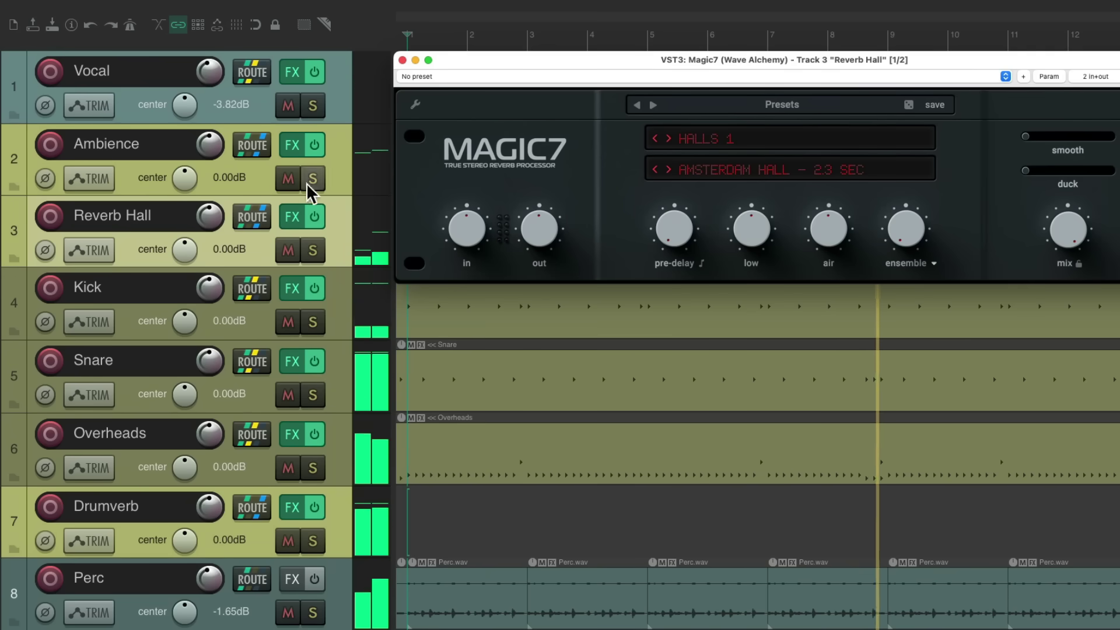
Mute and then unmute both the Reverb Hall and Ambience returns to compare the mix
{"action": "left_click", "coordinate": [288, 178]}
{"action": "left_click", "coordinate": [288, 250]}
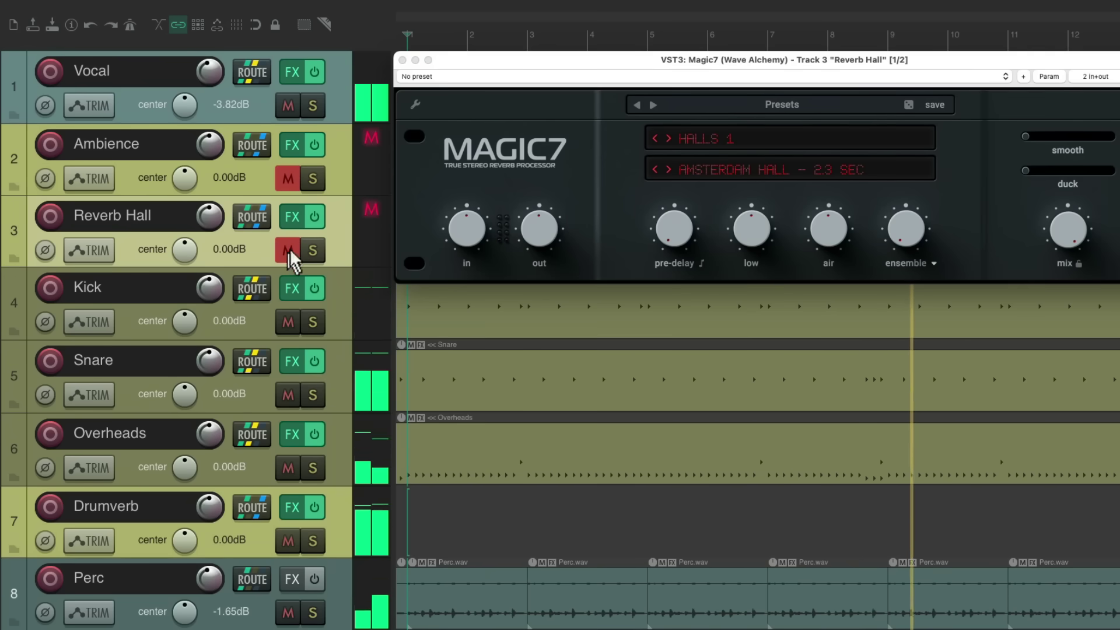
{"action": "left_click", "coordinate": [286, 181]}
{"action": "left_click", "coordinate": [289, 250]}
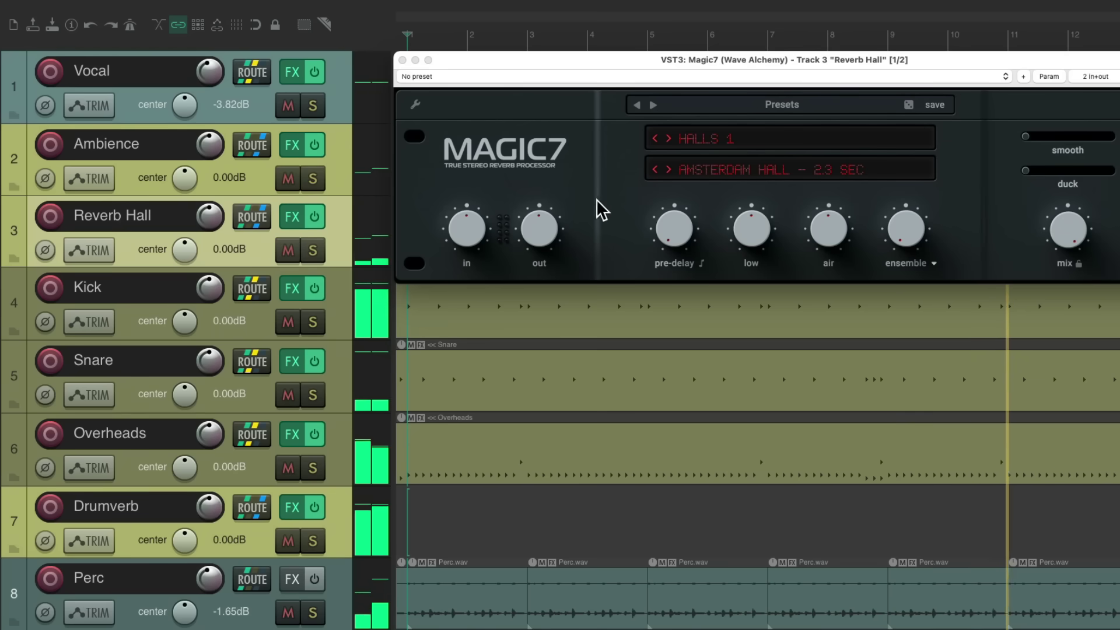